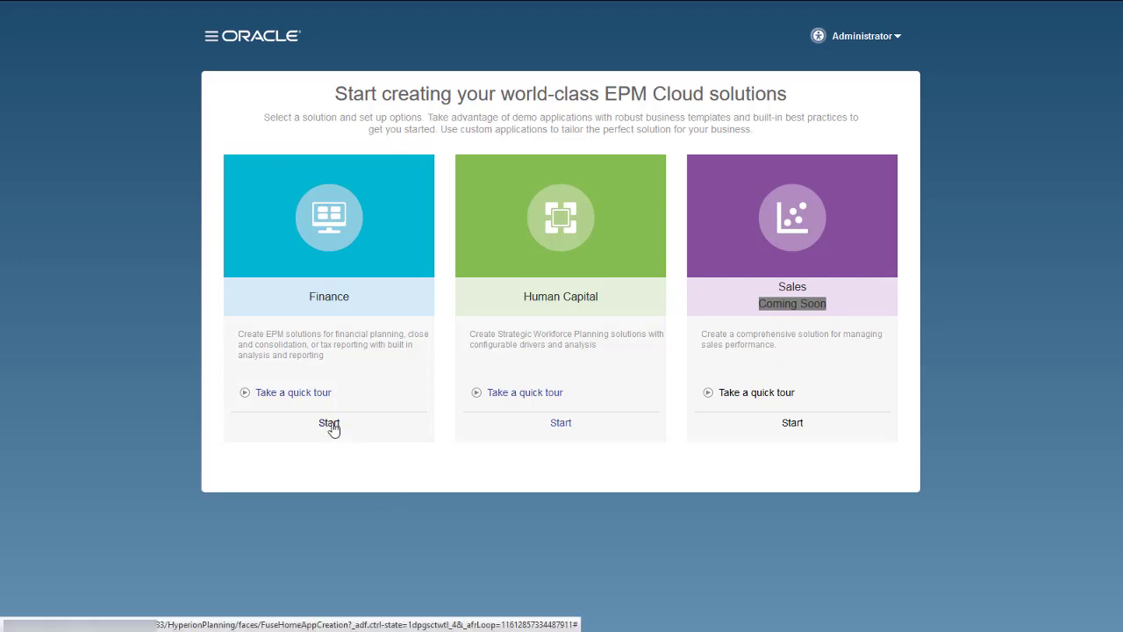
Start a new Tax Reporting application from the Finance setup instead of a sample.
click(330, 424)
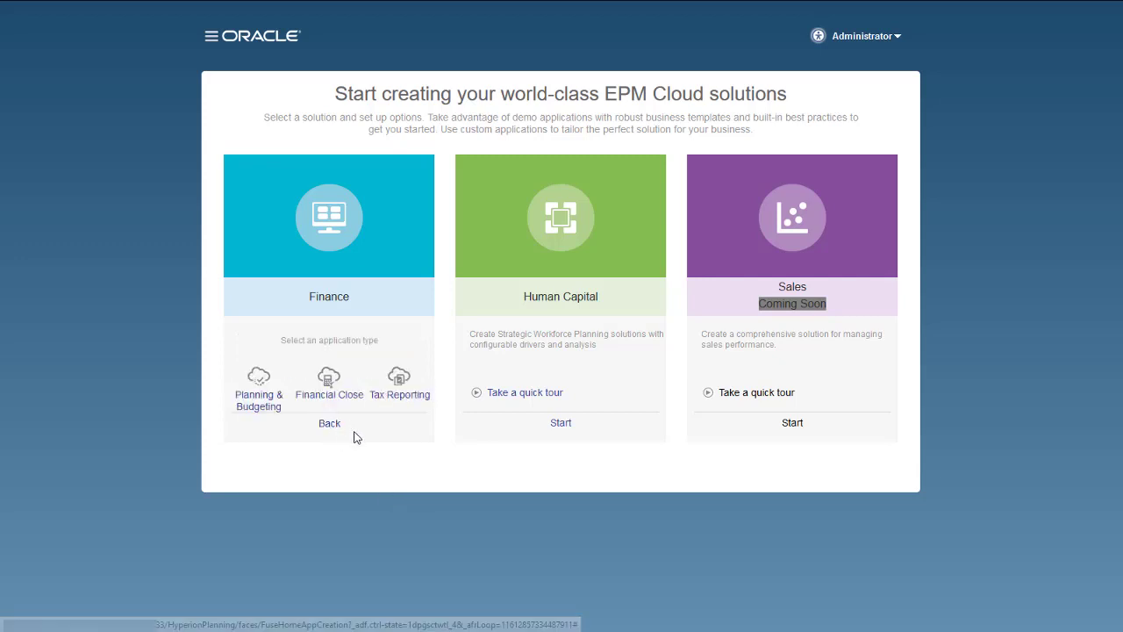
click(400, 389)
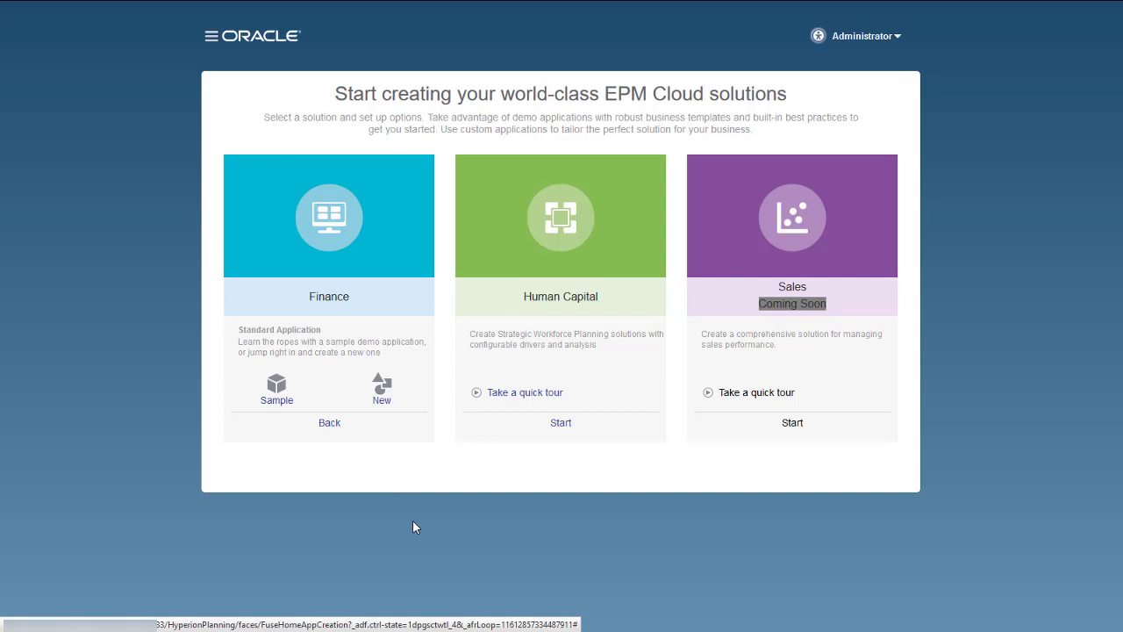
click(381, 393)
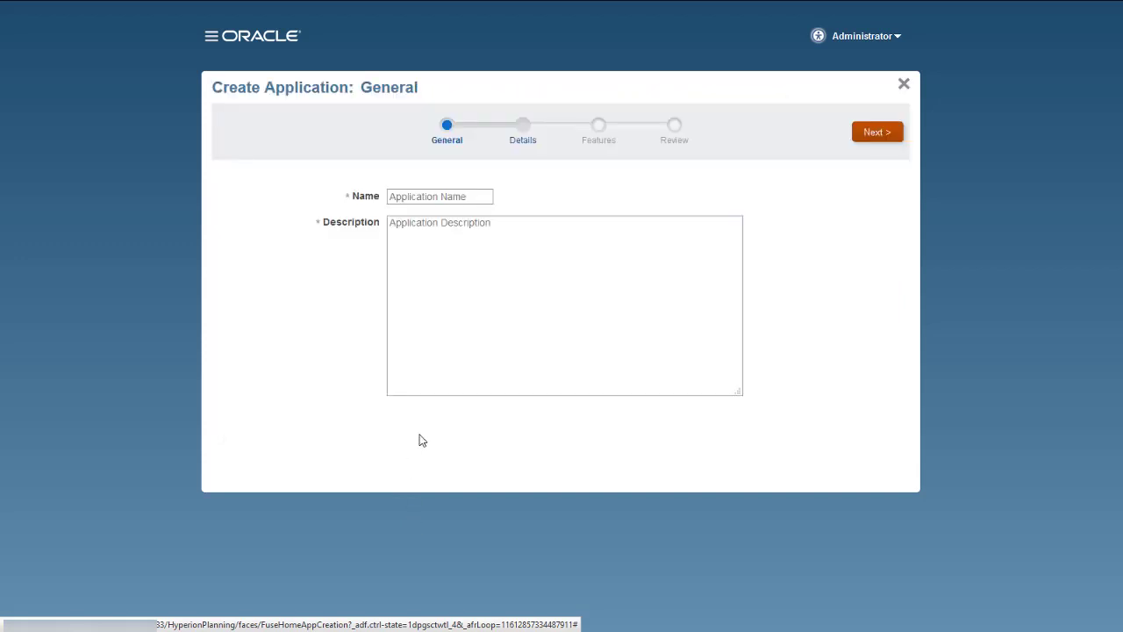
Name the application TRCS with description TRCS and continue to the Details step.
click(416, 196)
text(TRCS)
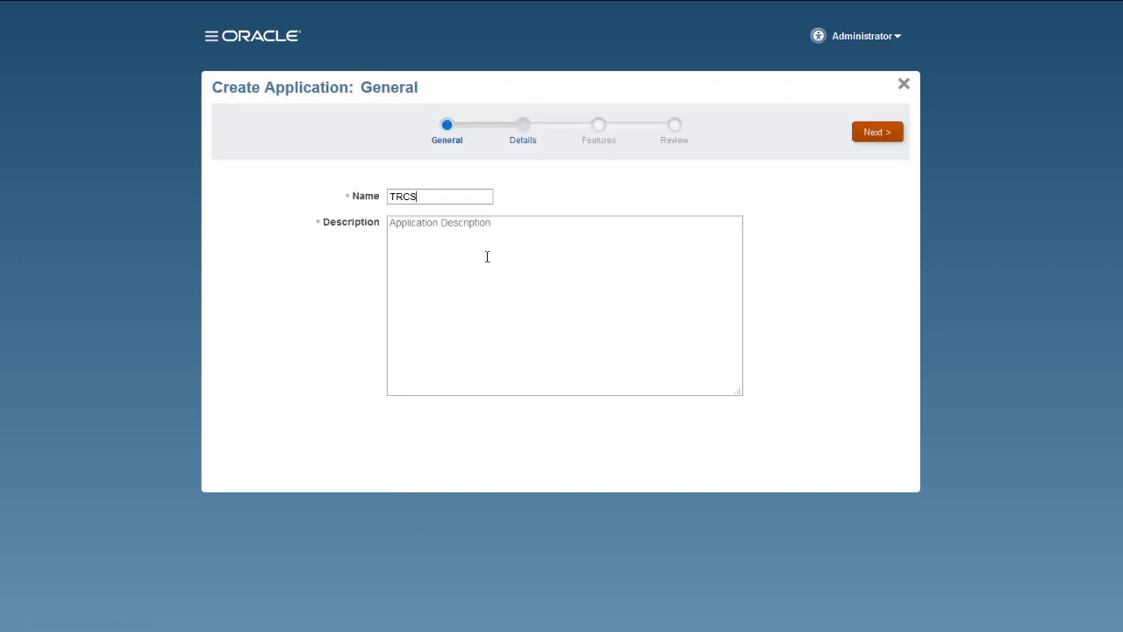
click(467, 239)
text(TRCS)
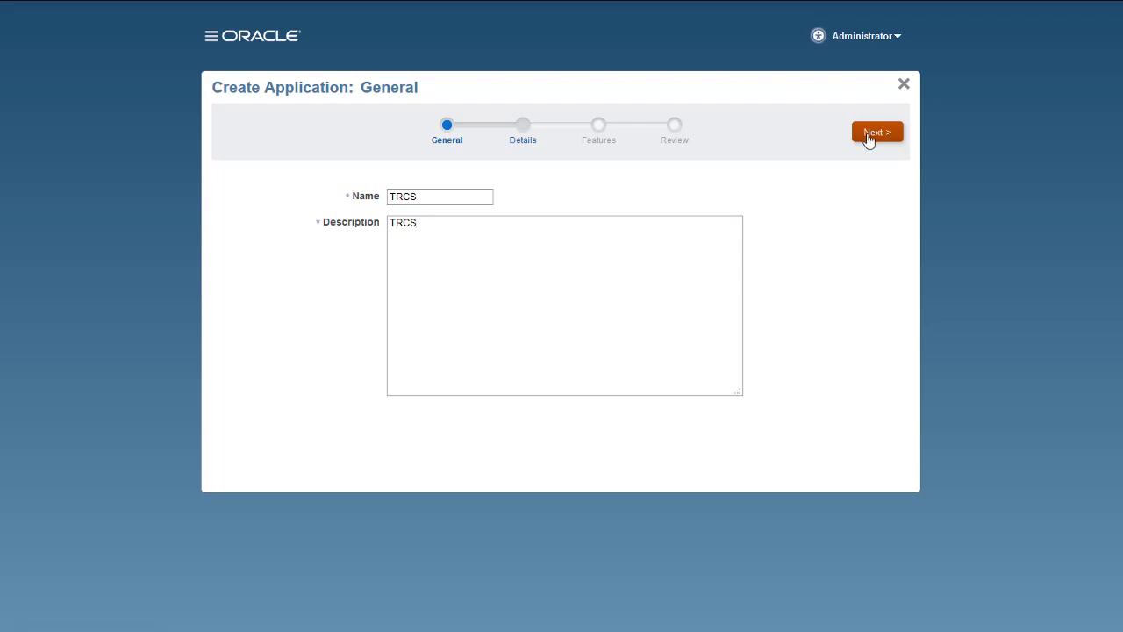
click(869, 138)
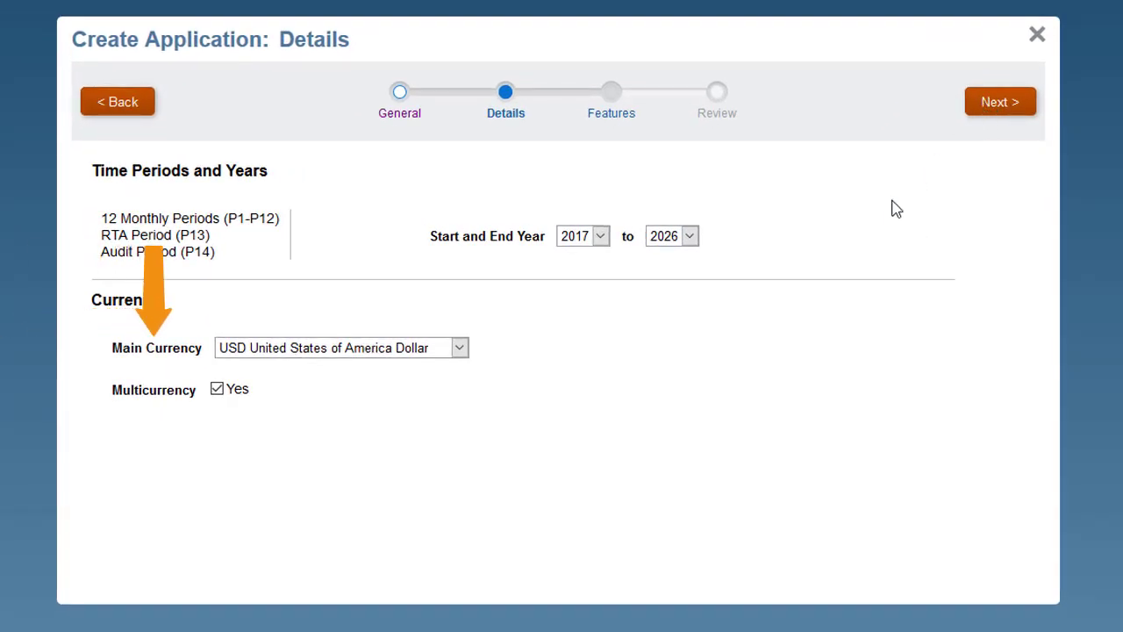
Keep USD as the application's main currency.
click(460, 348)
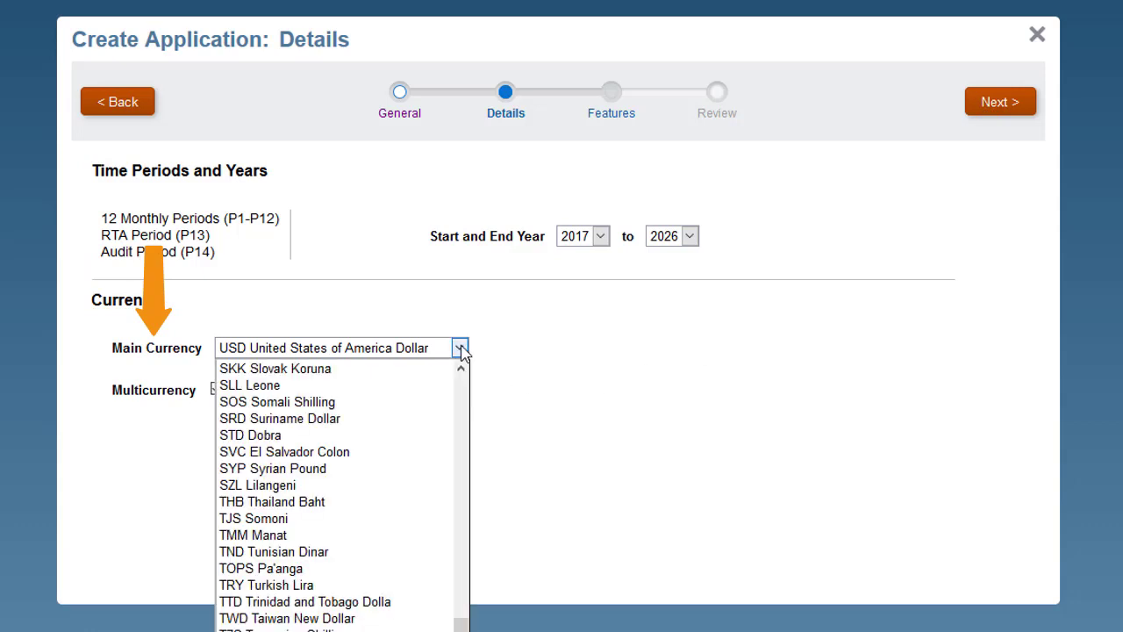
click(460, 348)
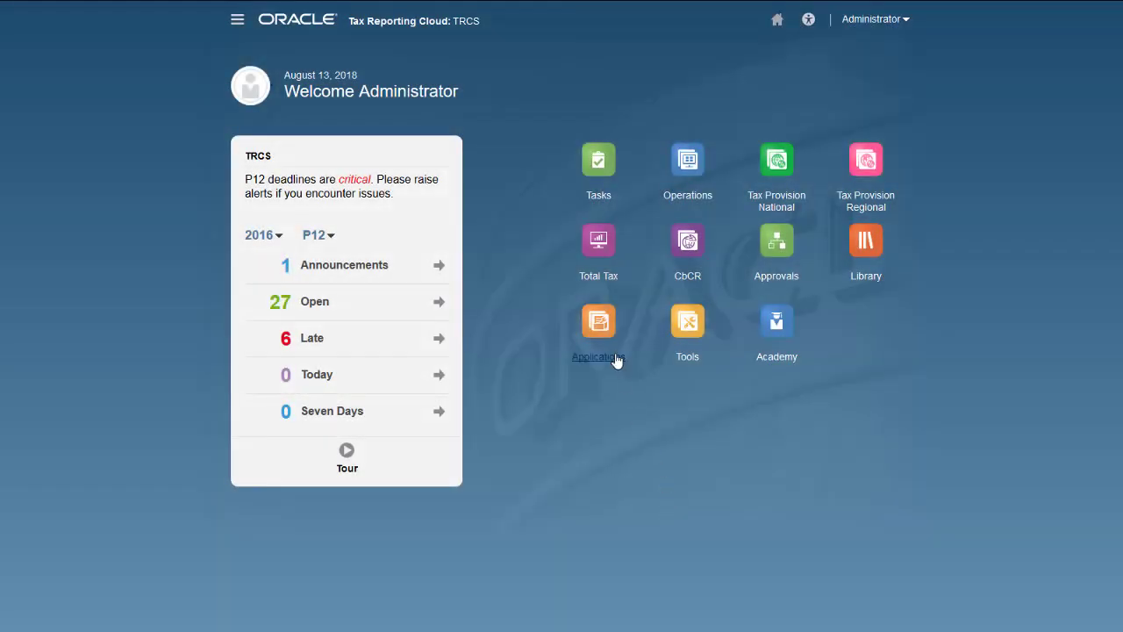
click(601, 323)
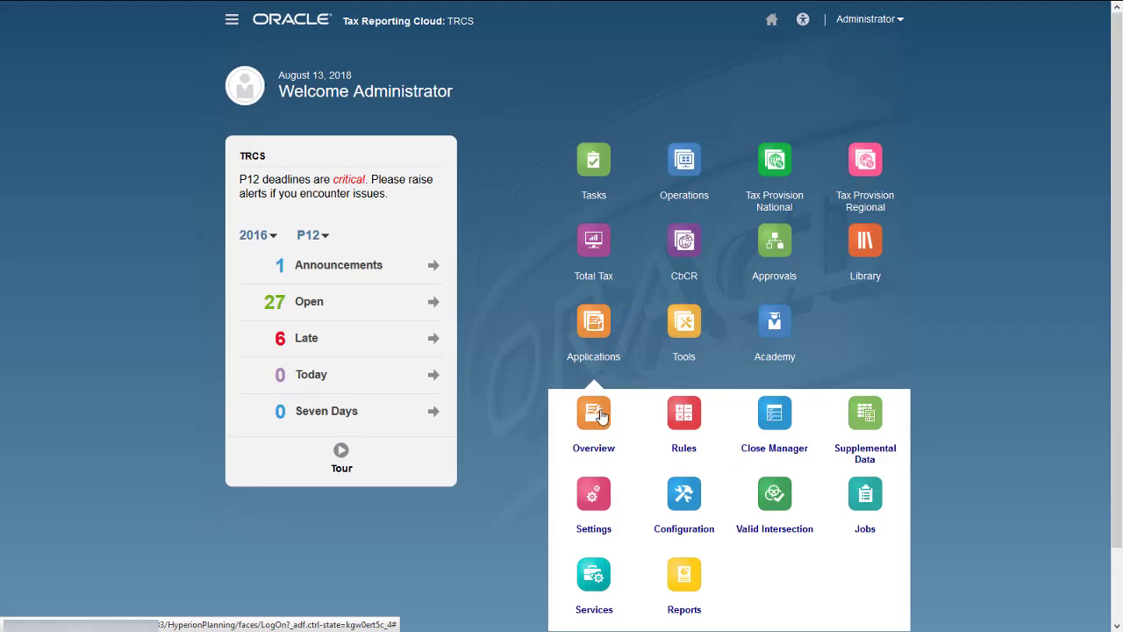
click(600, 415)
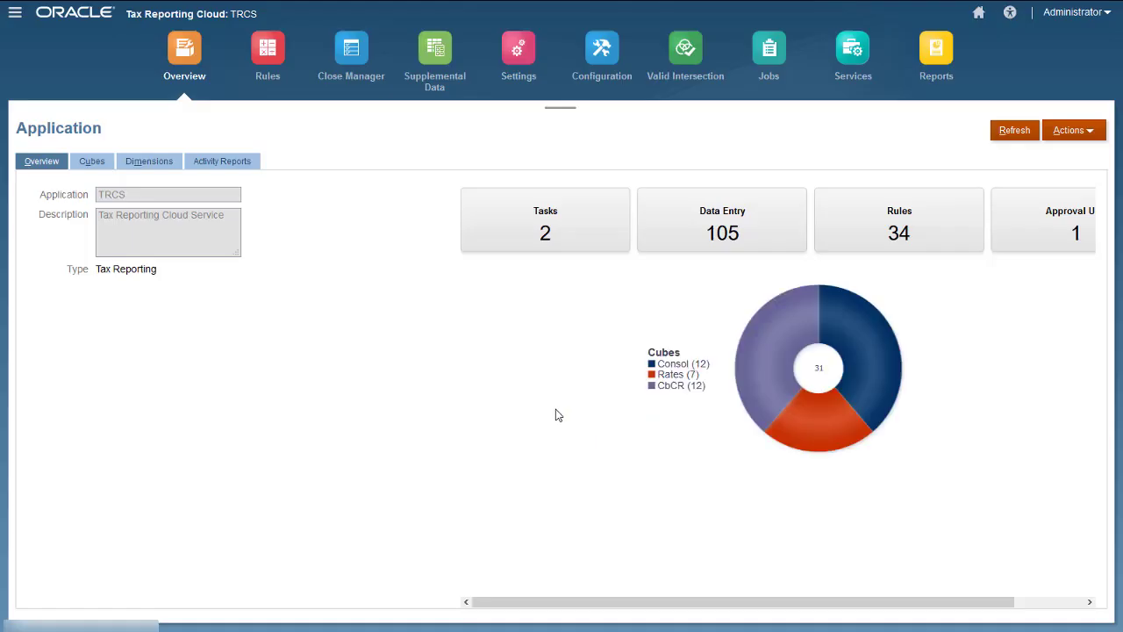
click(95, 162)
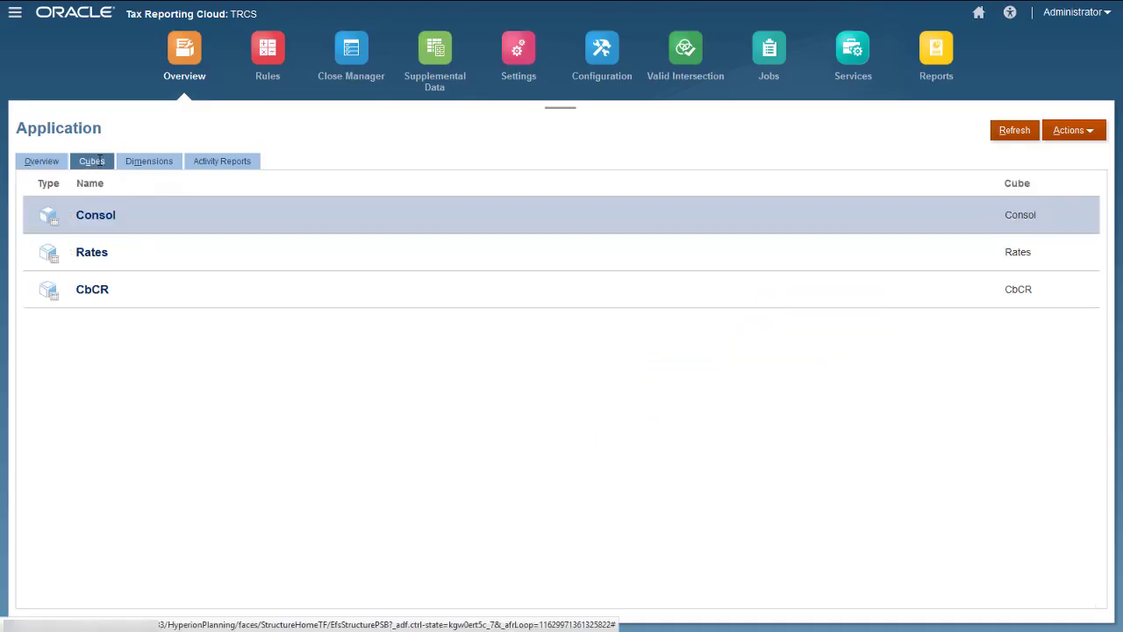
click(92, 254)
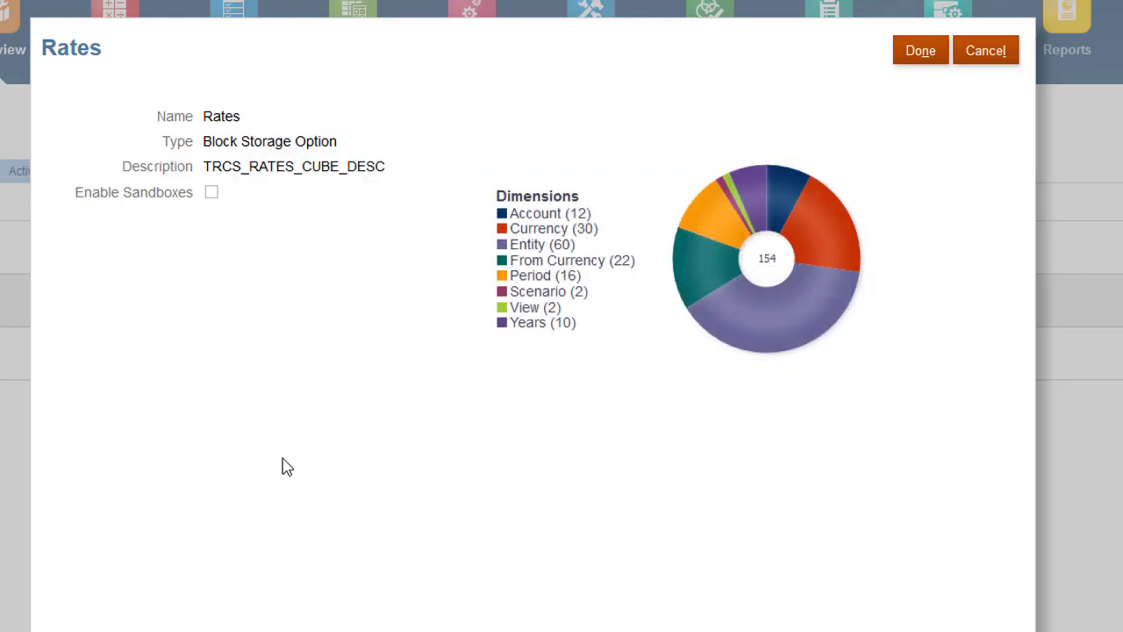
click(996, 53)
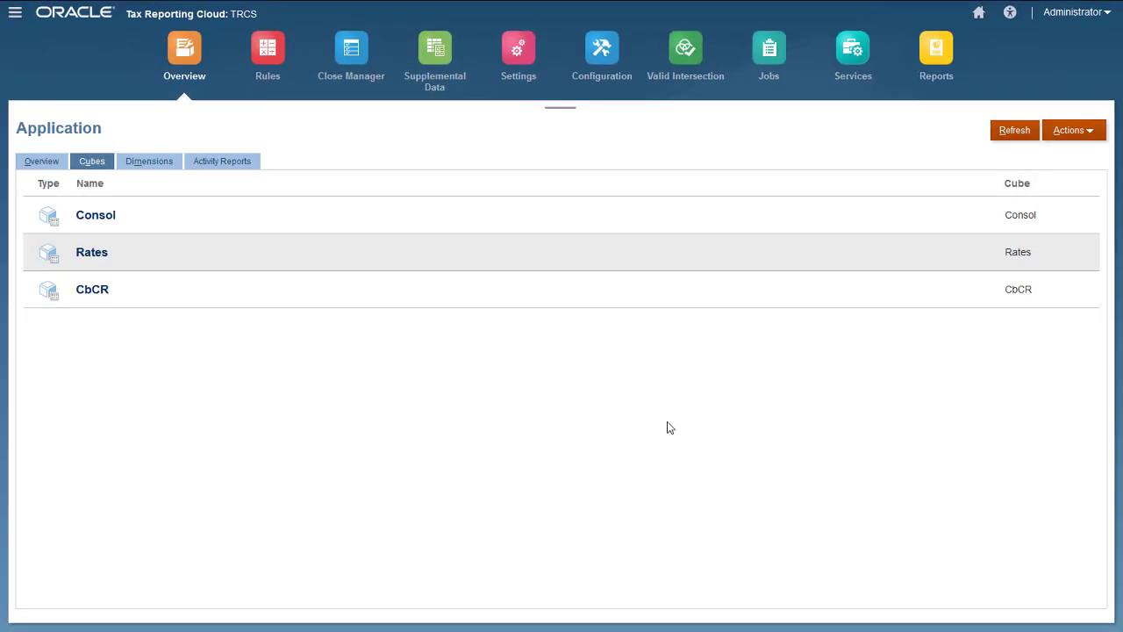
click(978, 14)
click(867, 242)
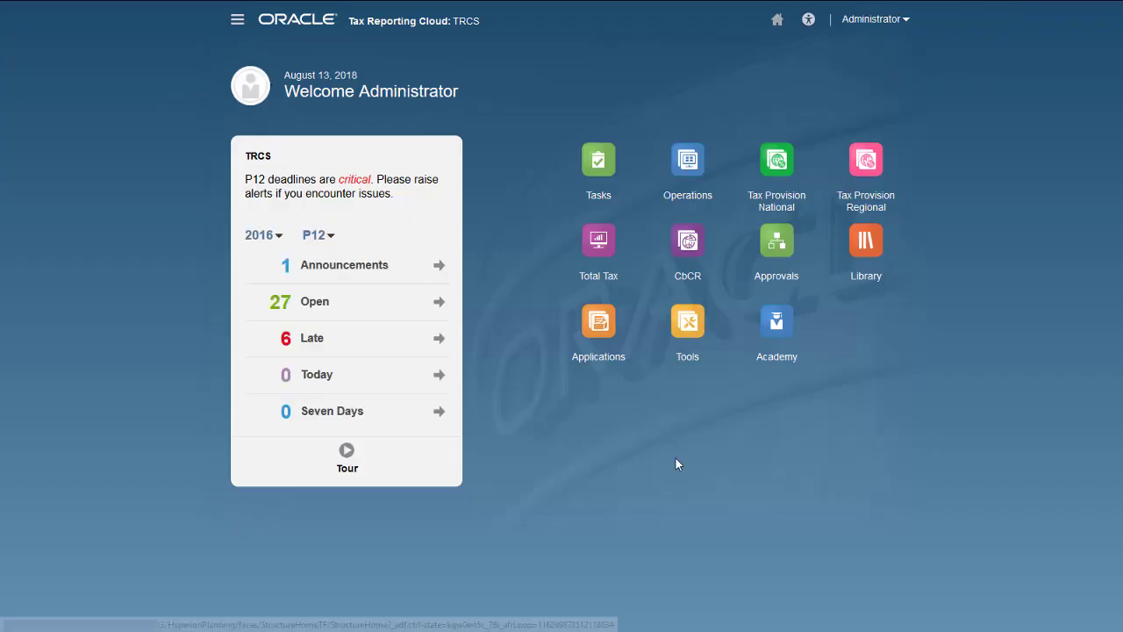
Open the FX Rates Single Period form from the Tax Administration folder.
scroll(1012, 379, down, 2)
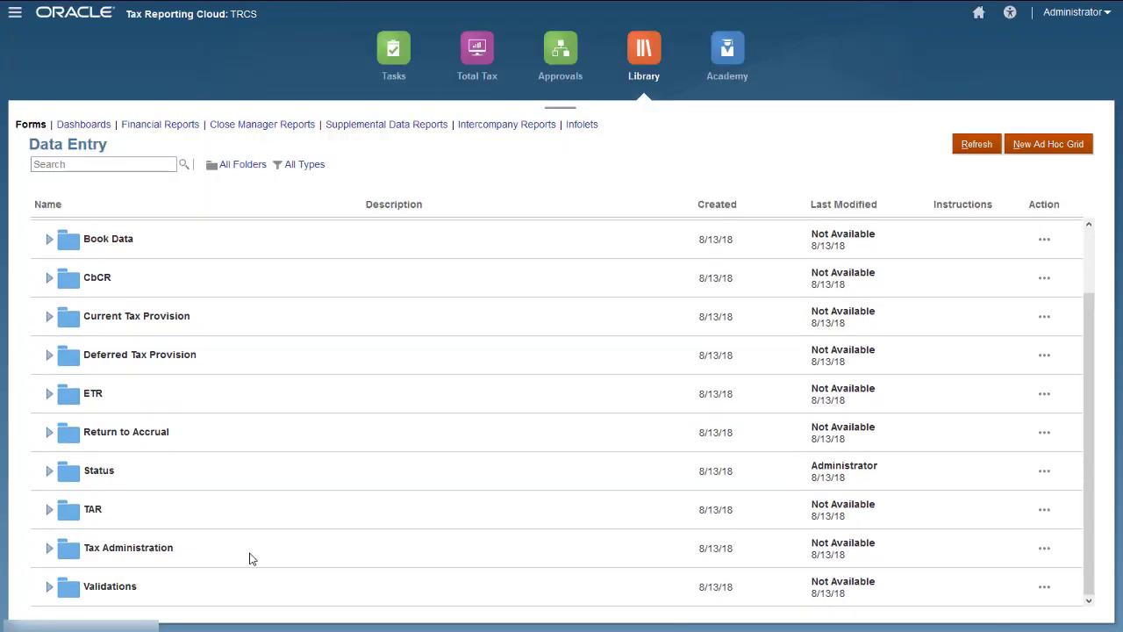
click(49, 551)
scroll(1071, 310, down, 4)
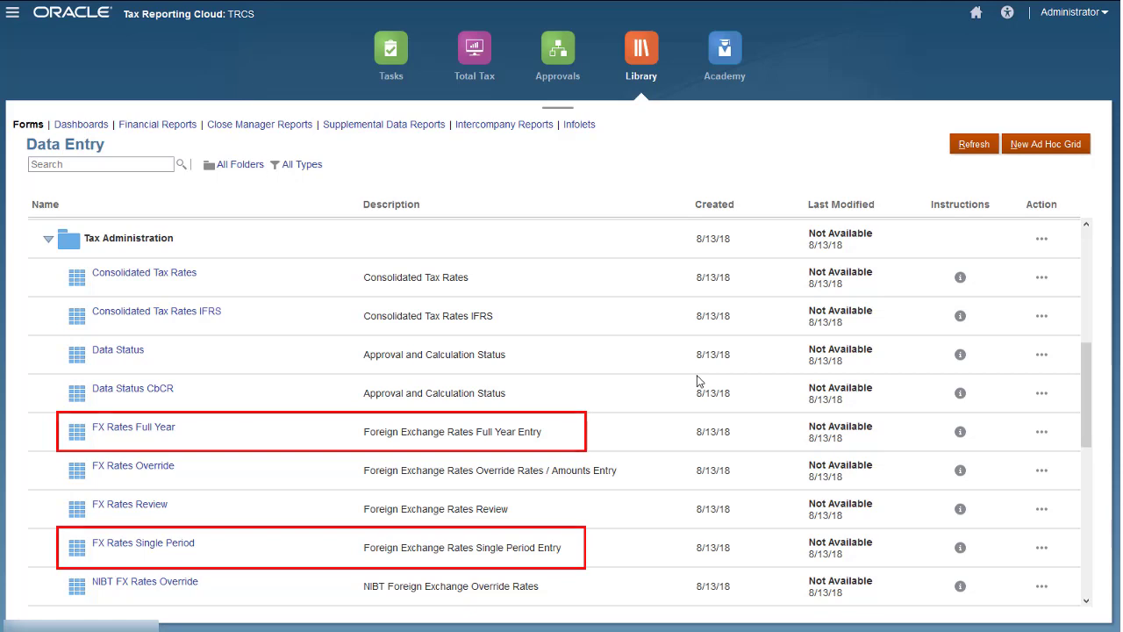
click(150, 550)
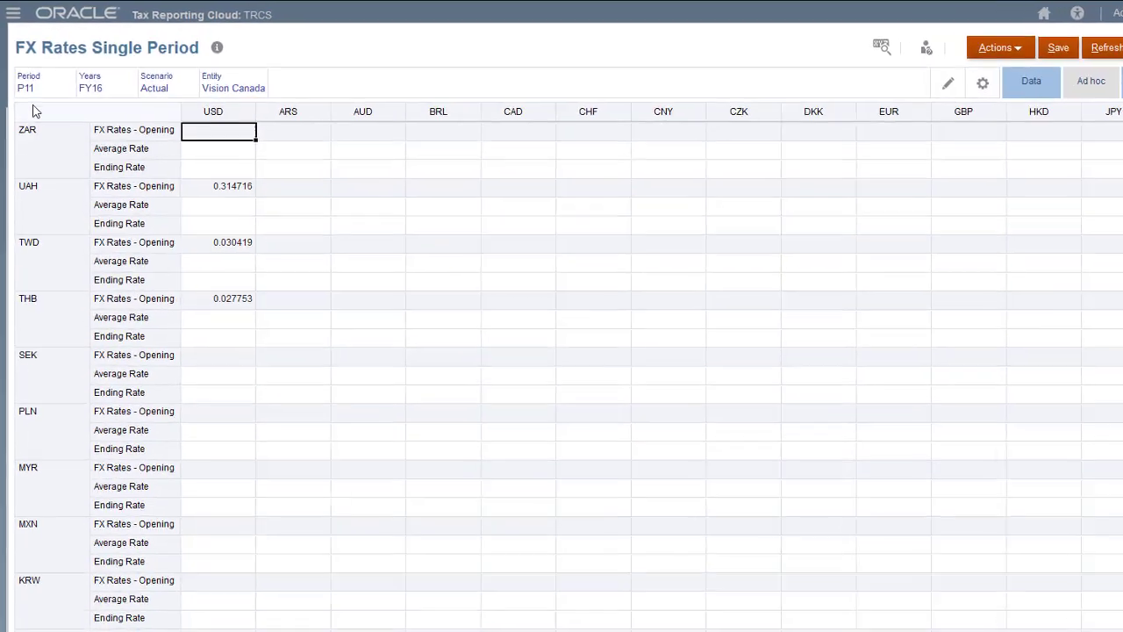
Change the form's period to P12.
click(26, 92)
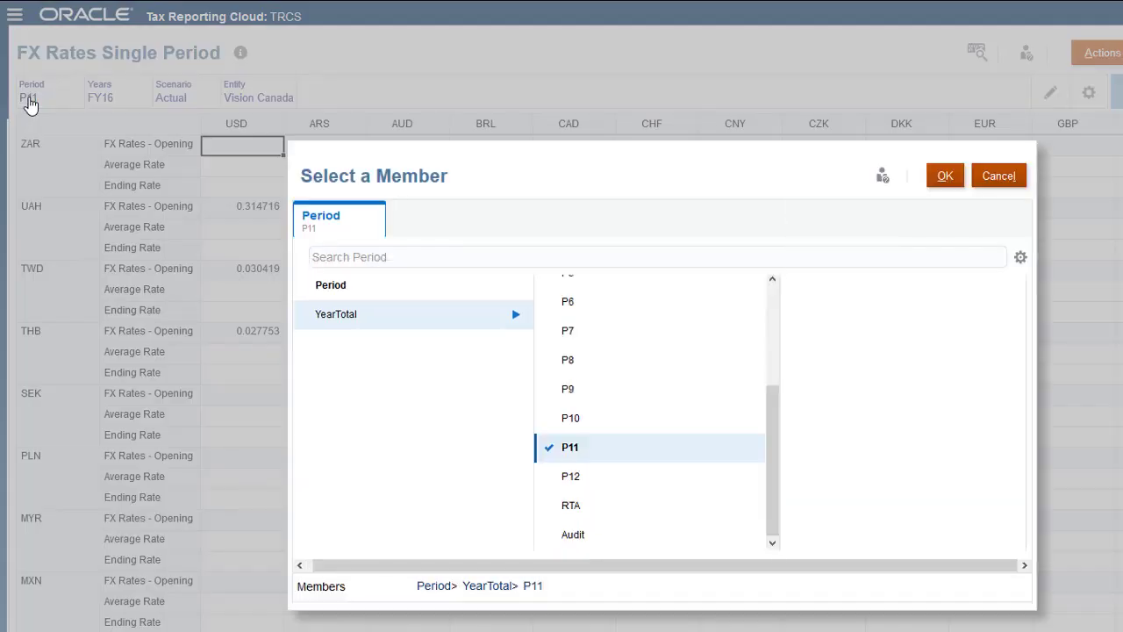
click(555, 476)
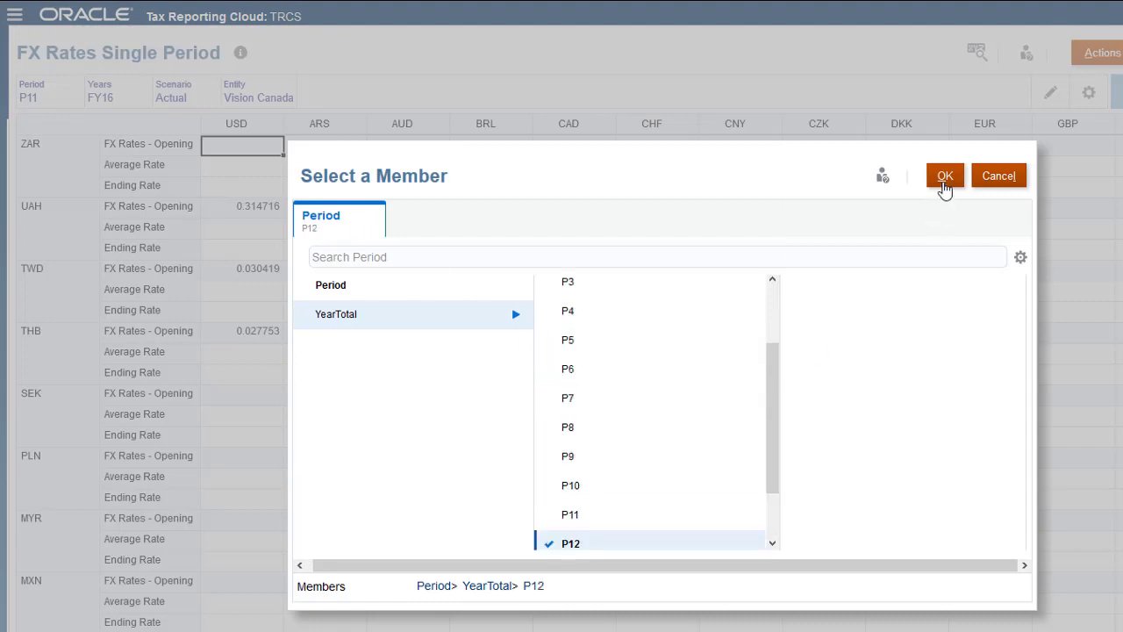
click(944, 180)
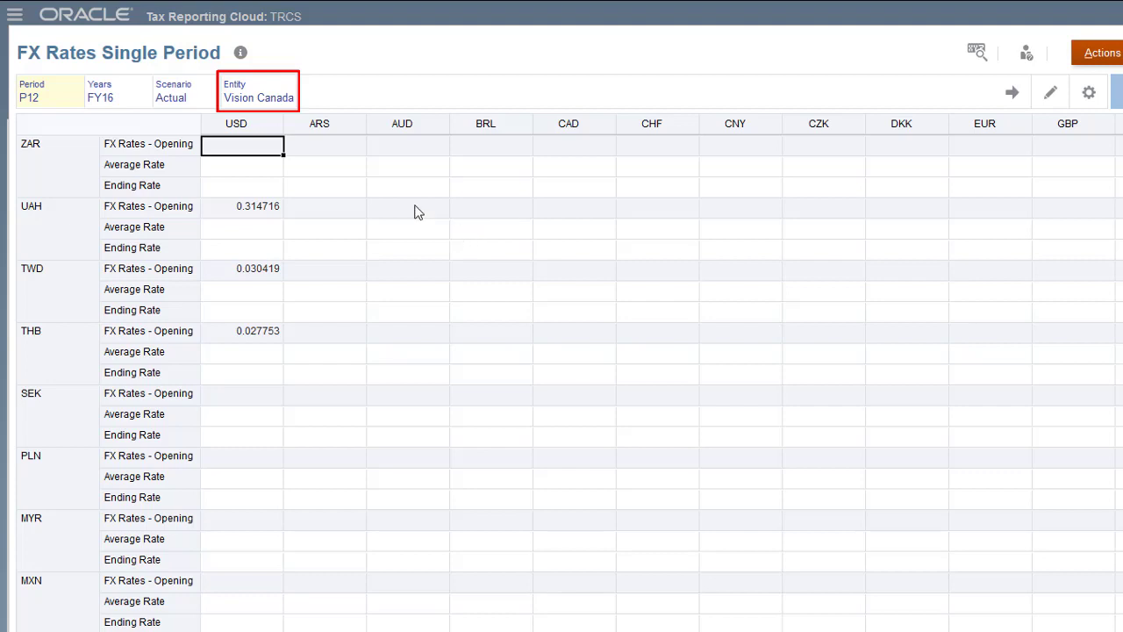
Set the entity to Global Assumptions and refresh the form.
click(268, 99)
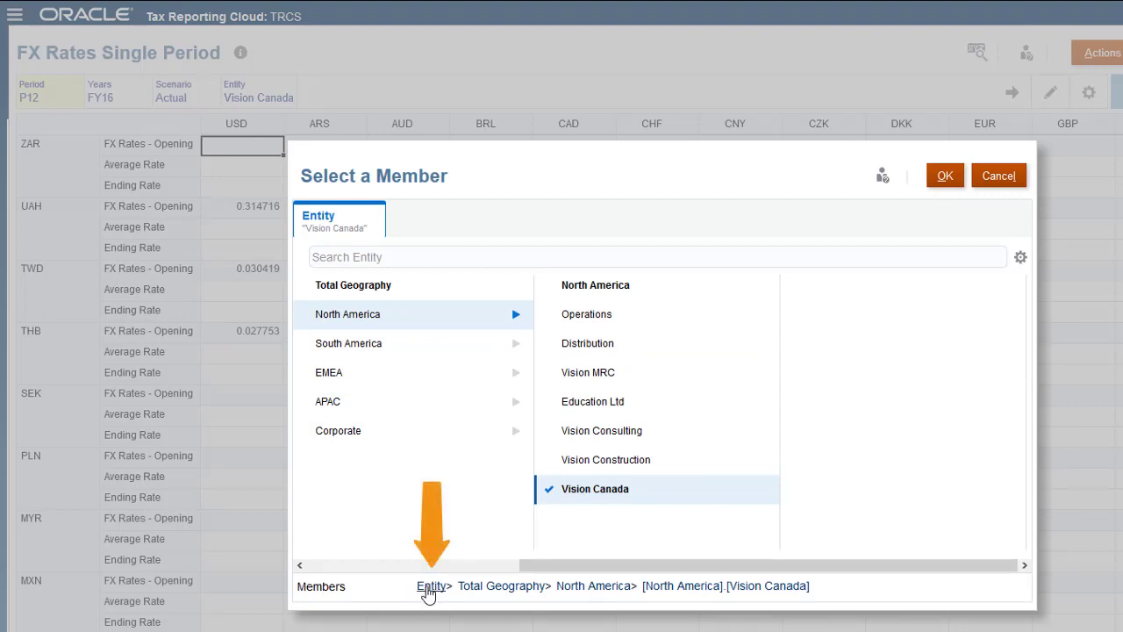
click(428, 588)
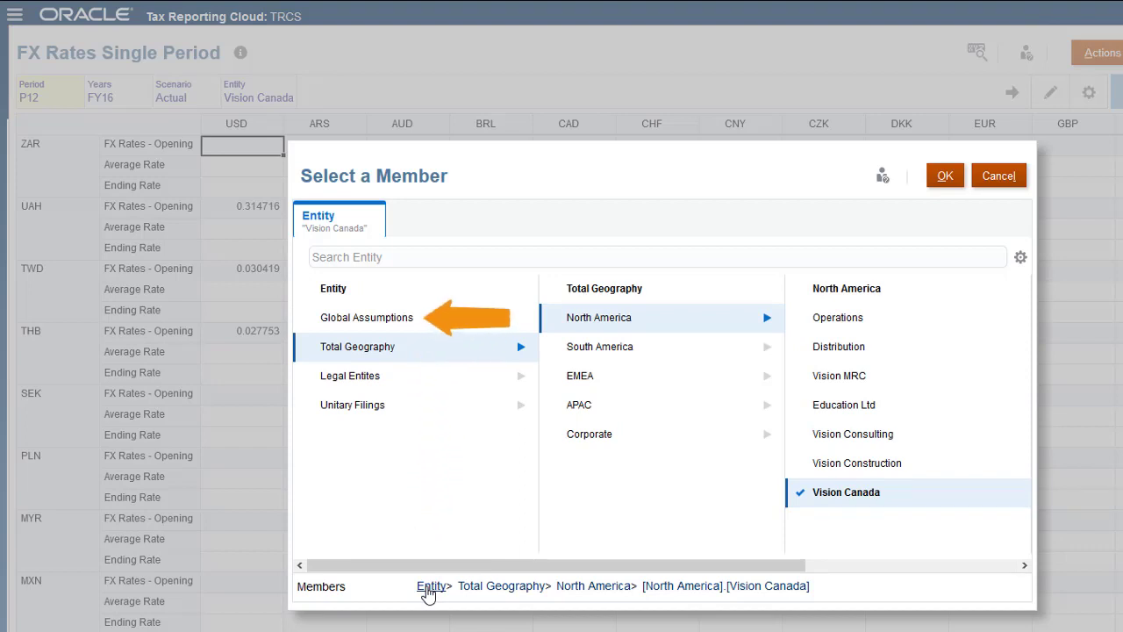
click(310, 321)
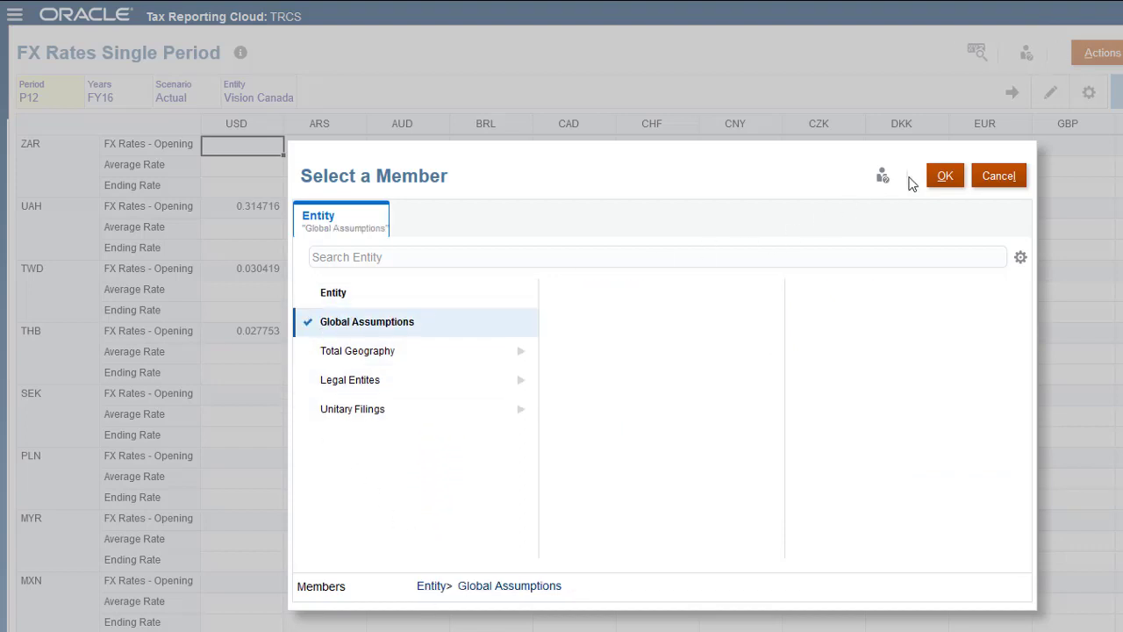
click(946, 176)
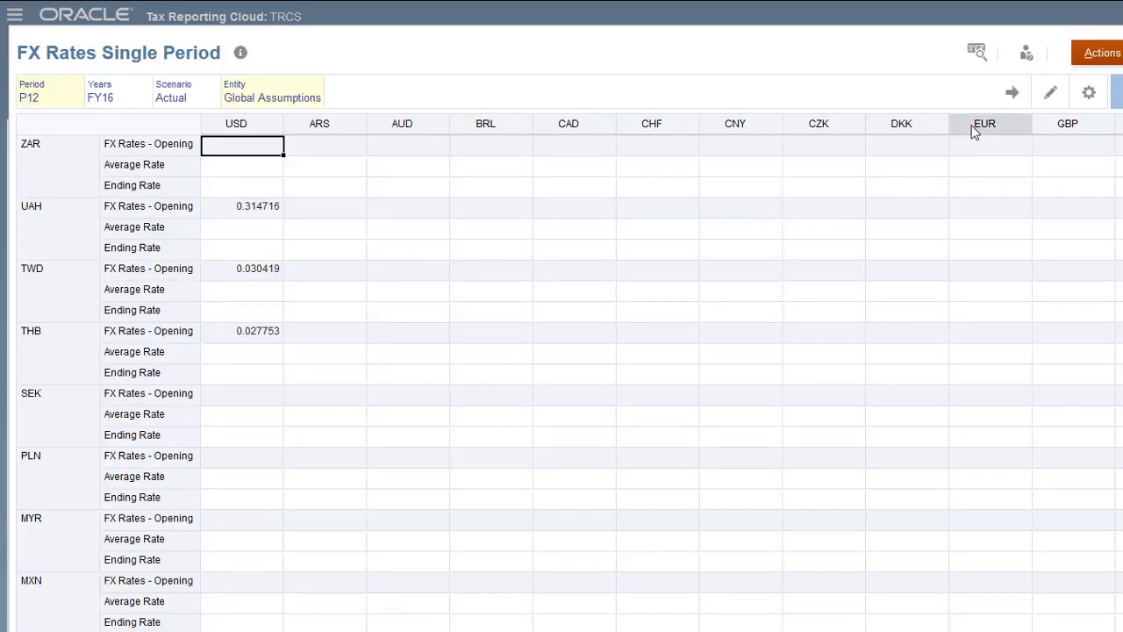
click(1012, 95)
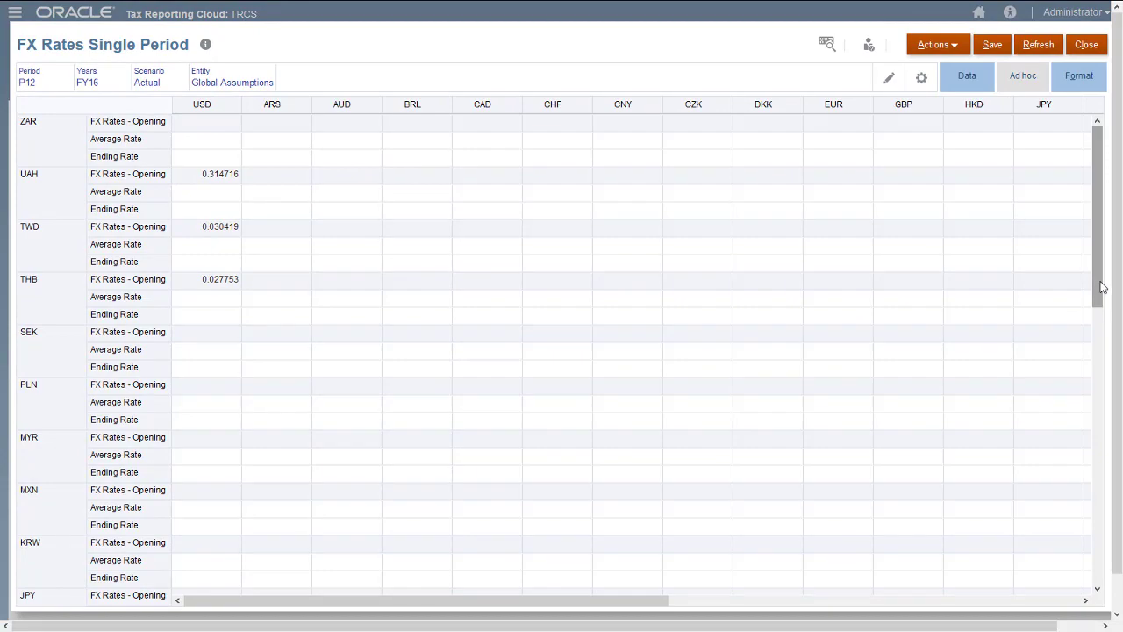
Enter CAD average/ending rates .75/.85 against USD, and USD rates 1.13/1.17 under CAD.
drag(1106, 293, 1111, 575)
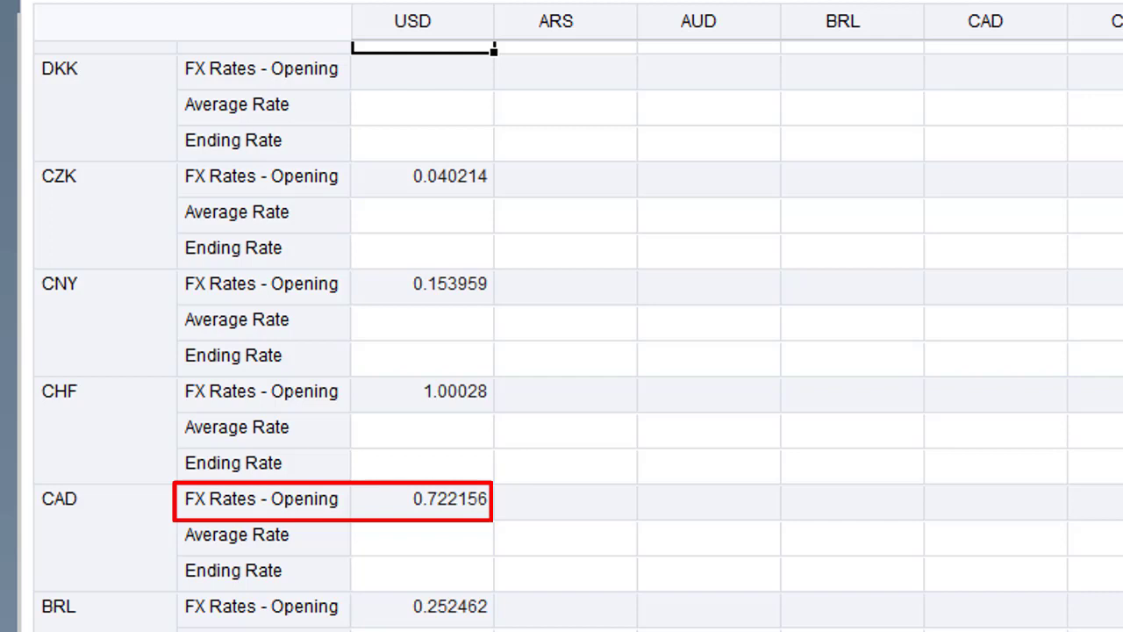
click(412, 541)
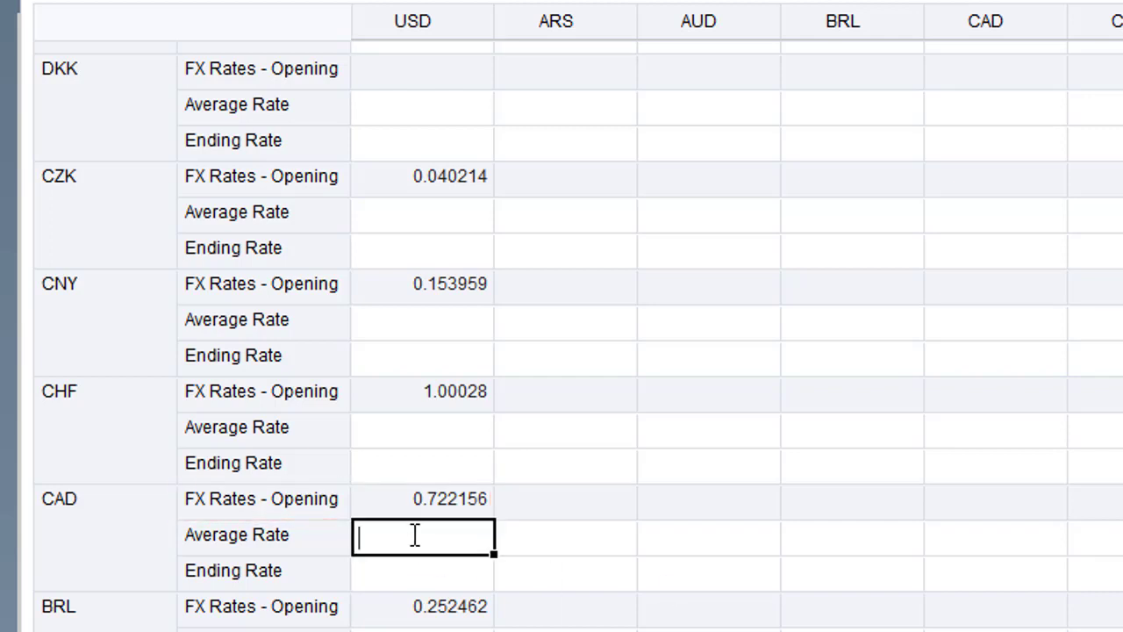
text(.75)
key(Return)
text(.)
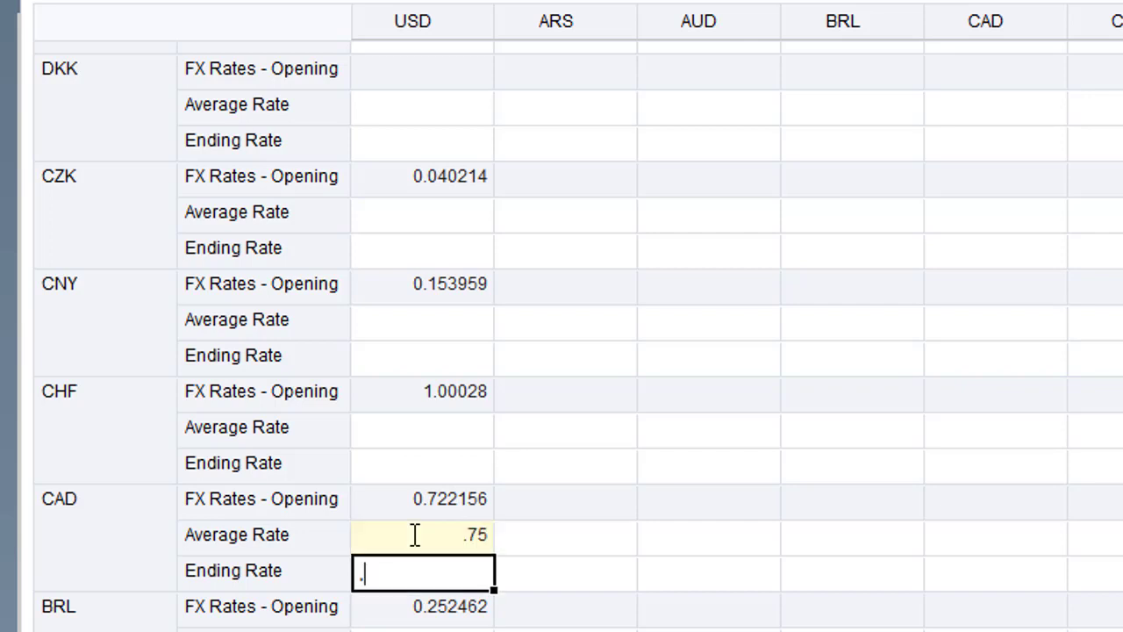
text(85)
key(Return)
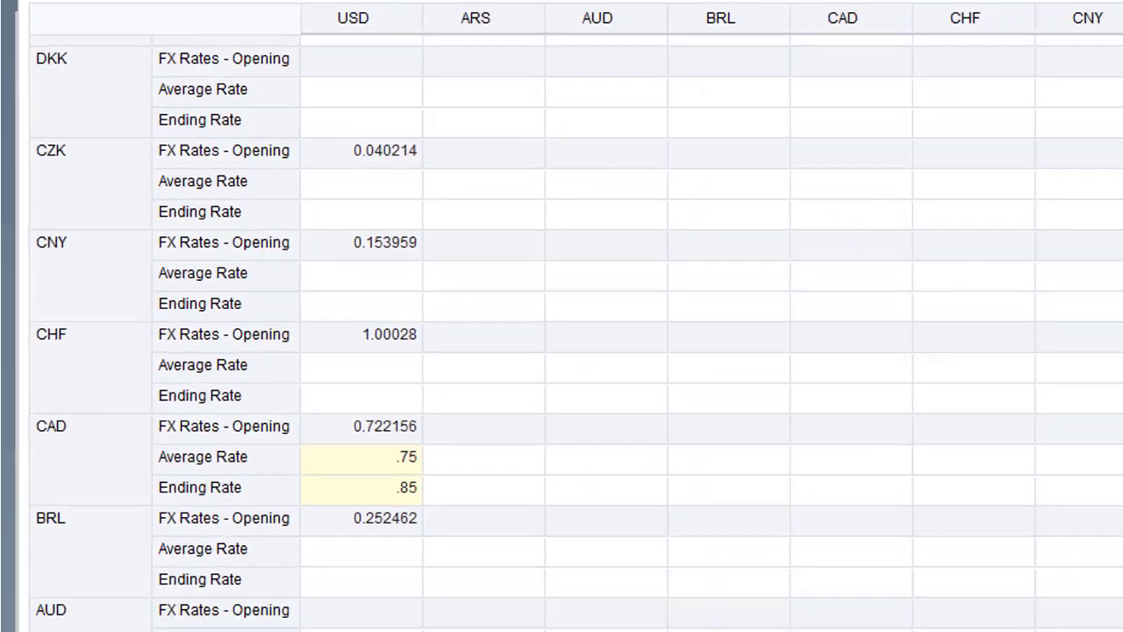
click(611, 593)
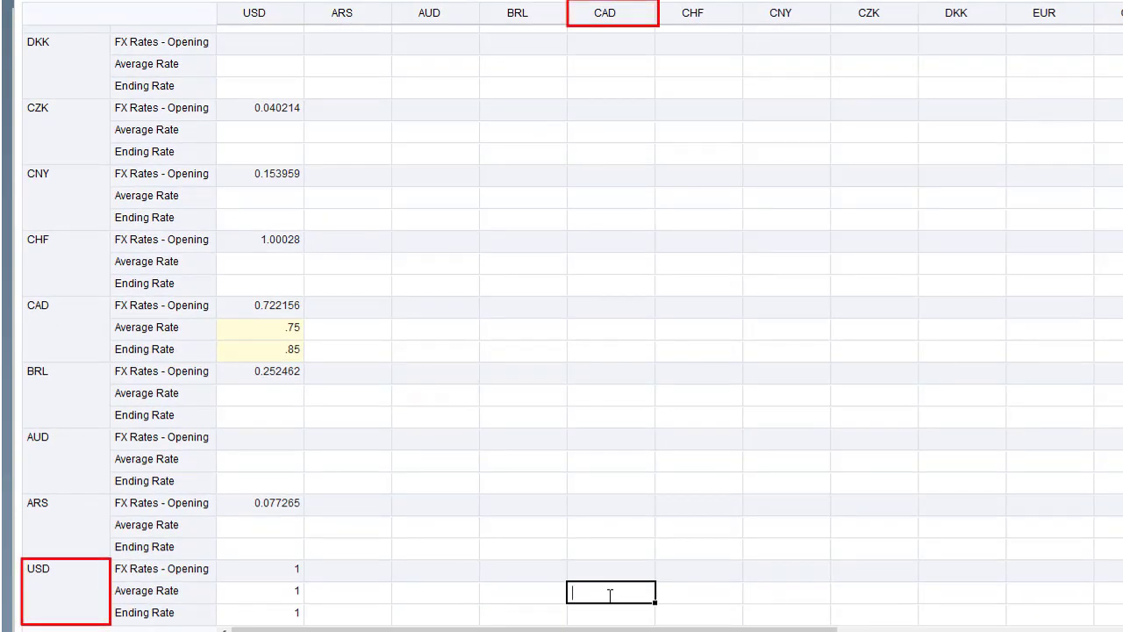
text(1.13)
click(603, 622)
text(1.17)
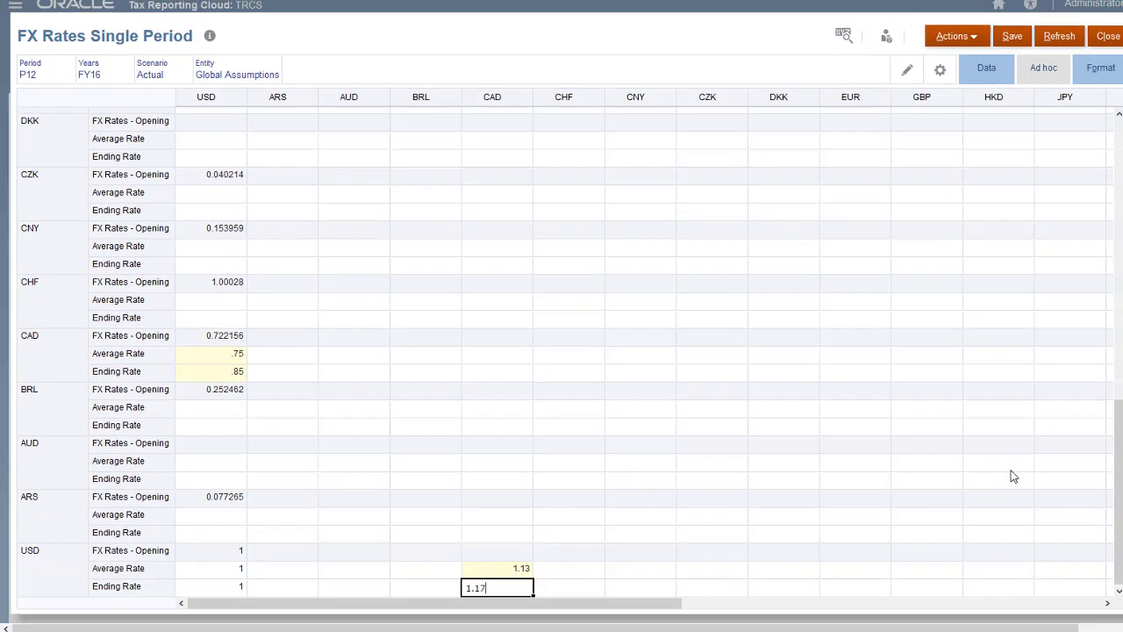
Enter EUR average and ending rates of 1.2 and 1.25 against USD.
drag(1117, 470, 1118, 463)
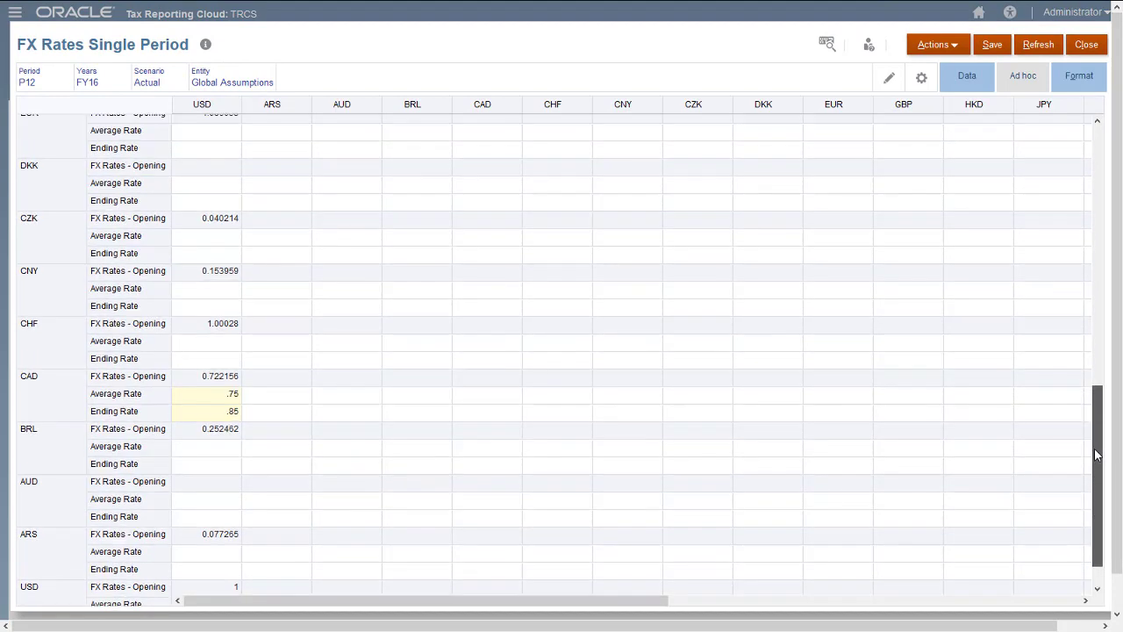
drag(1096, 455, 1095, 419)
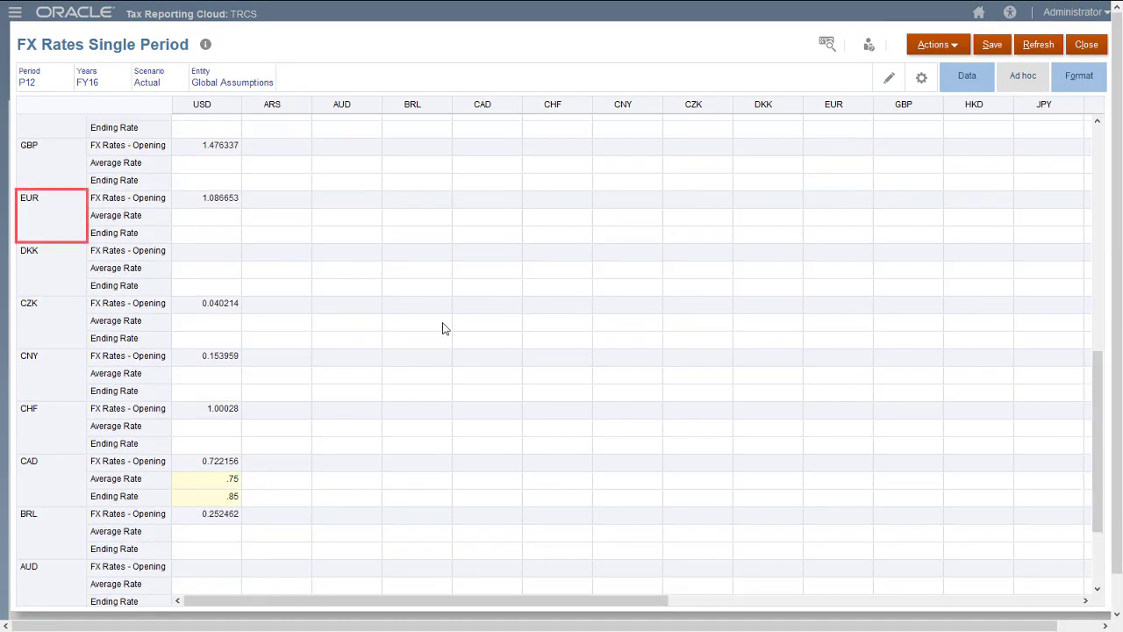
click(218, 223)
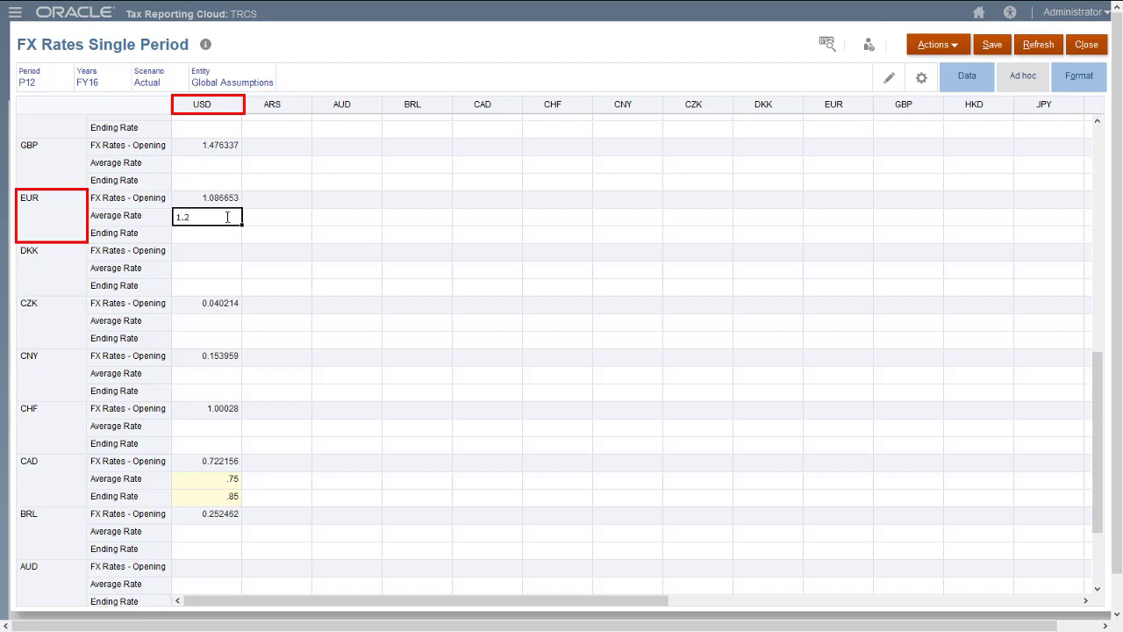
key(Return)
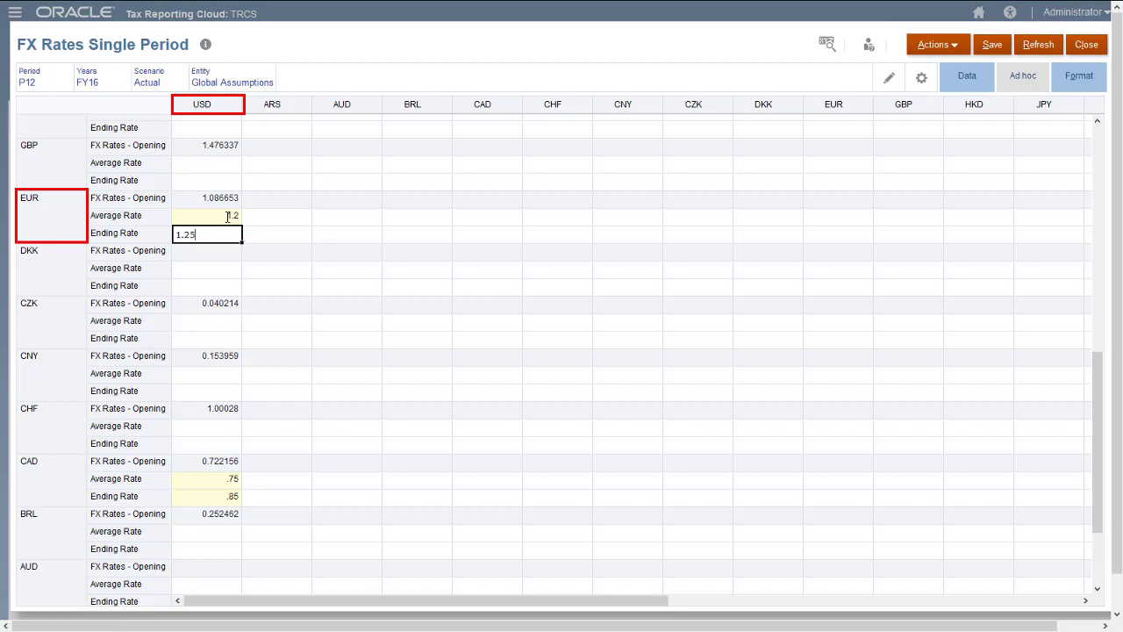
key(Return)
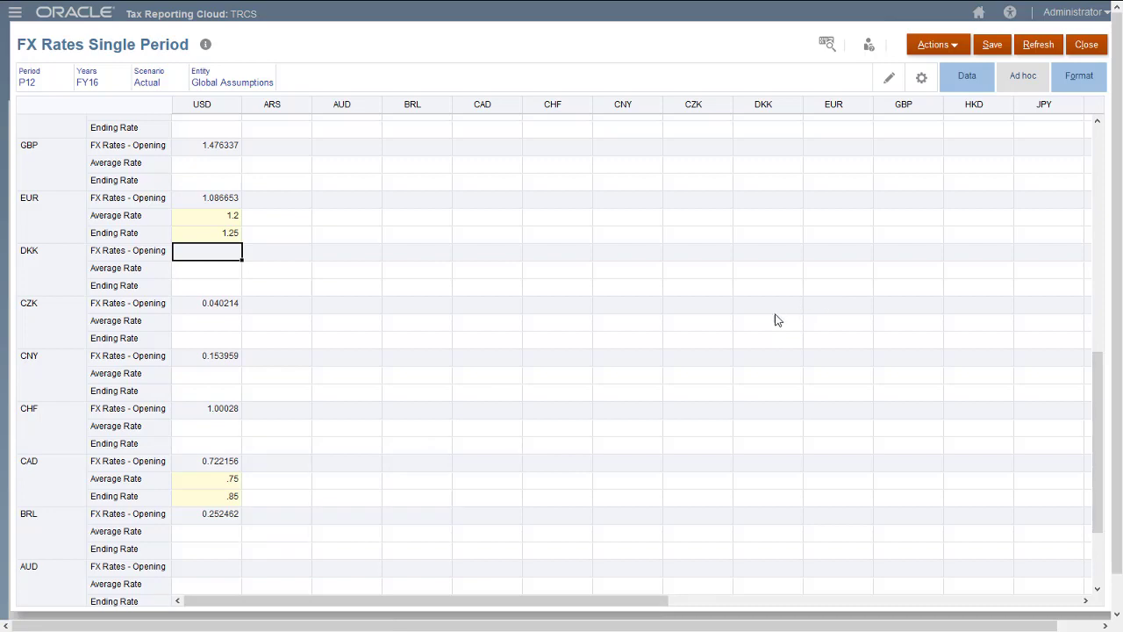
Save the rates, launch ComputeRates for Actual FY16 P12, and close the FX Rates form.
click(993, 44)
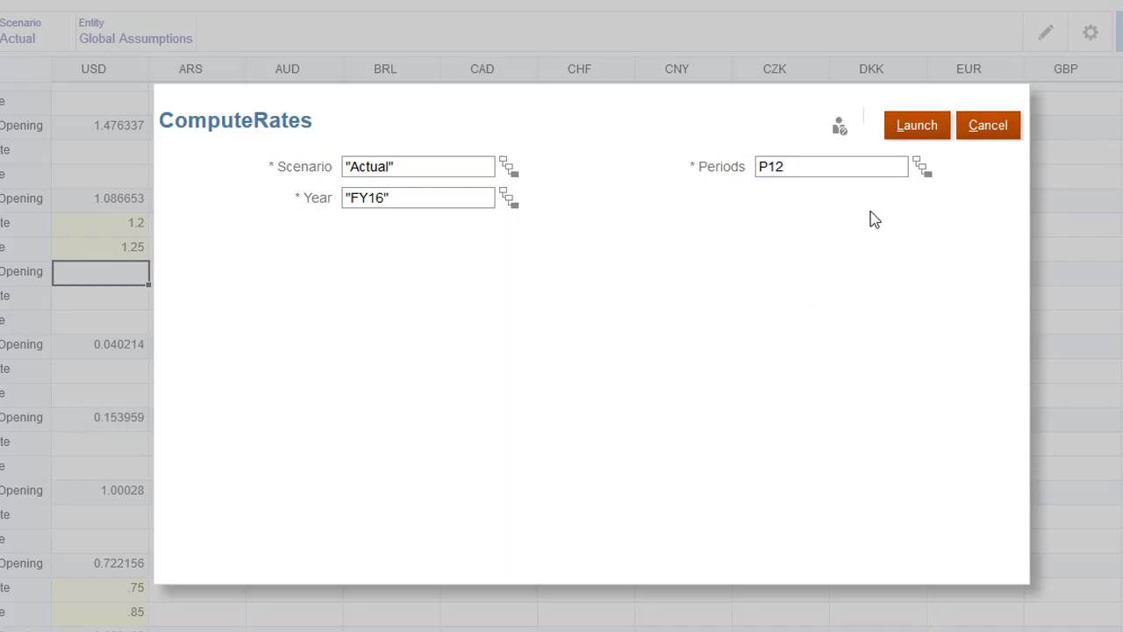
click(917, 125)
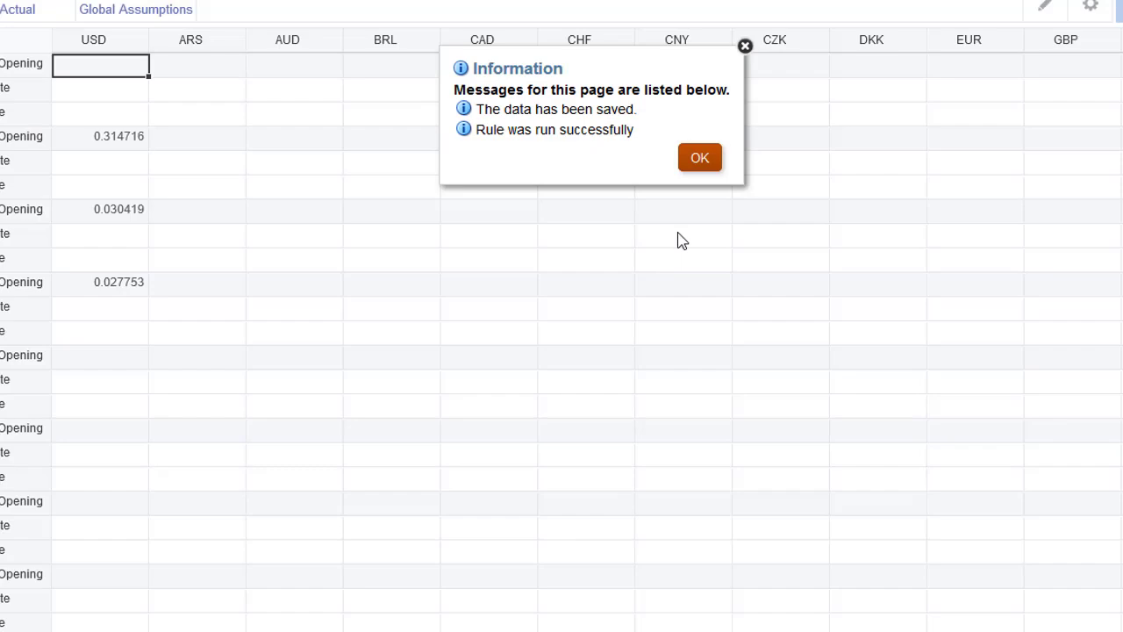
click(702, 160)
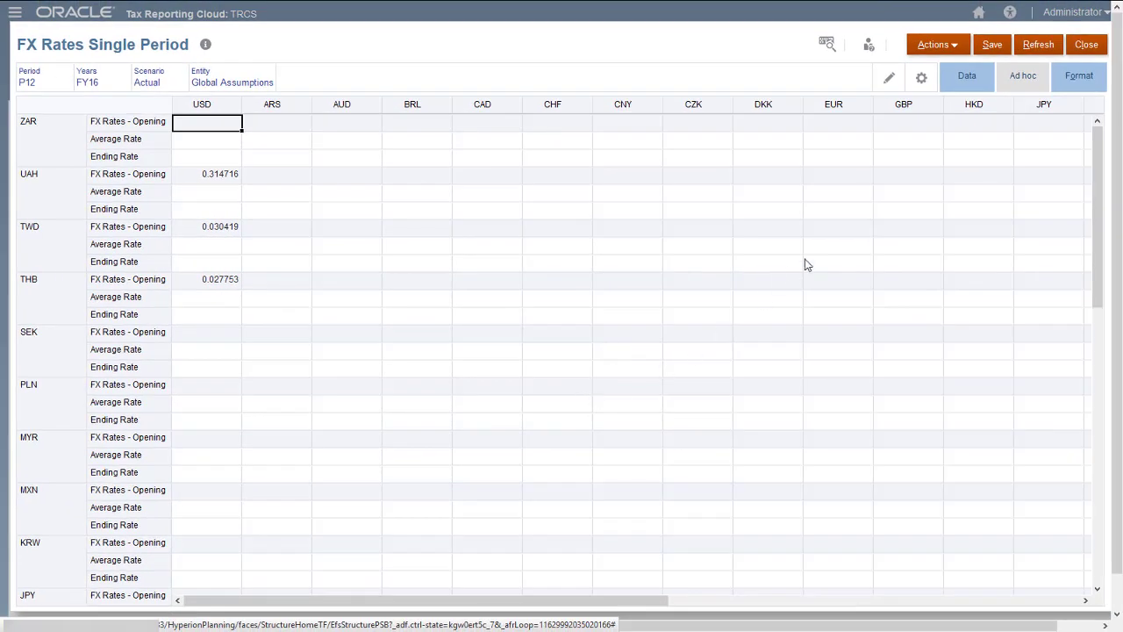
click(1087, 44)
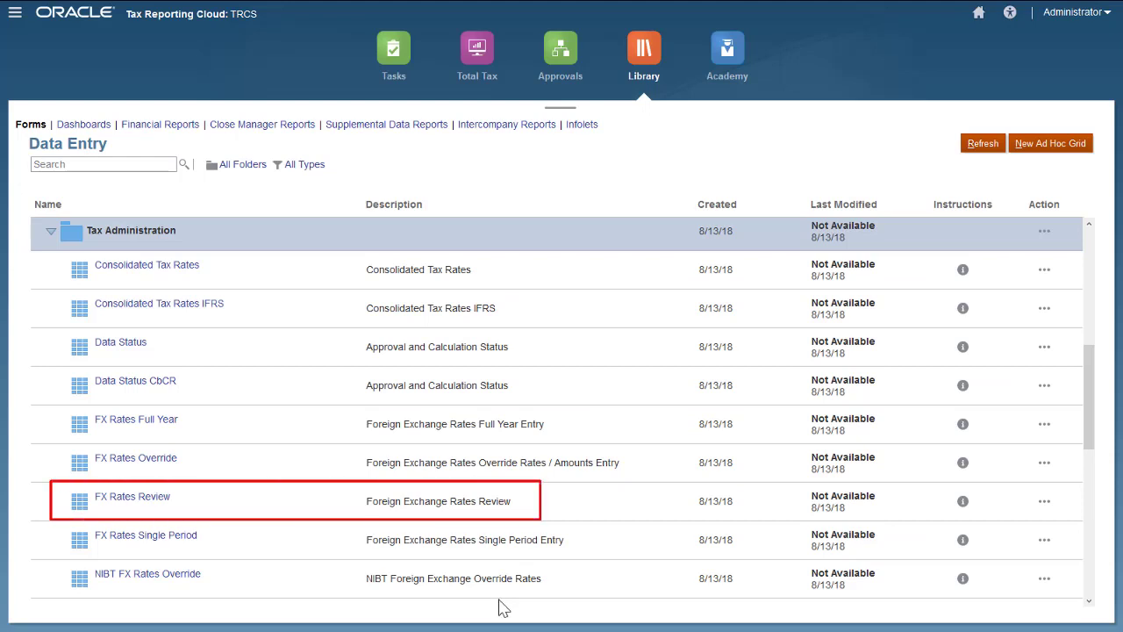
Check the computed P12 EUR rates for CAD (0.68/0.625) in FX Rates Review, then close it.
click(160, 500)
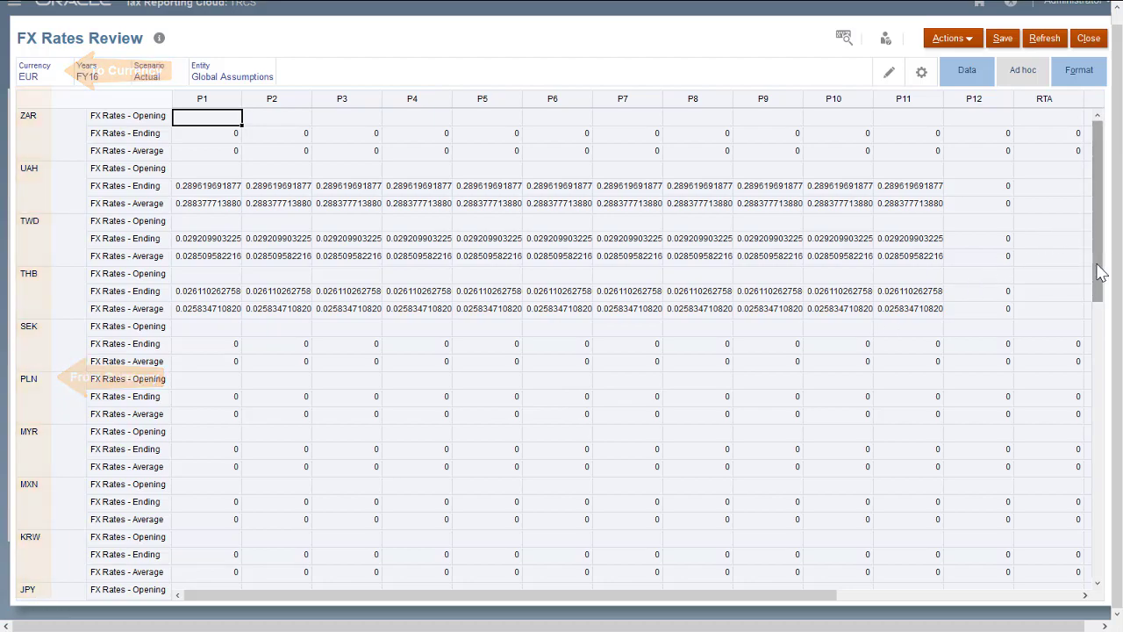
drag(1098, 271, 1105, 555)
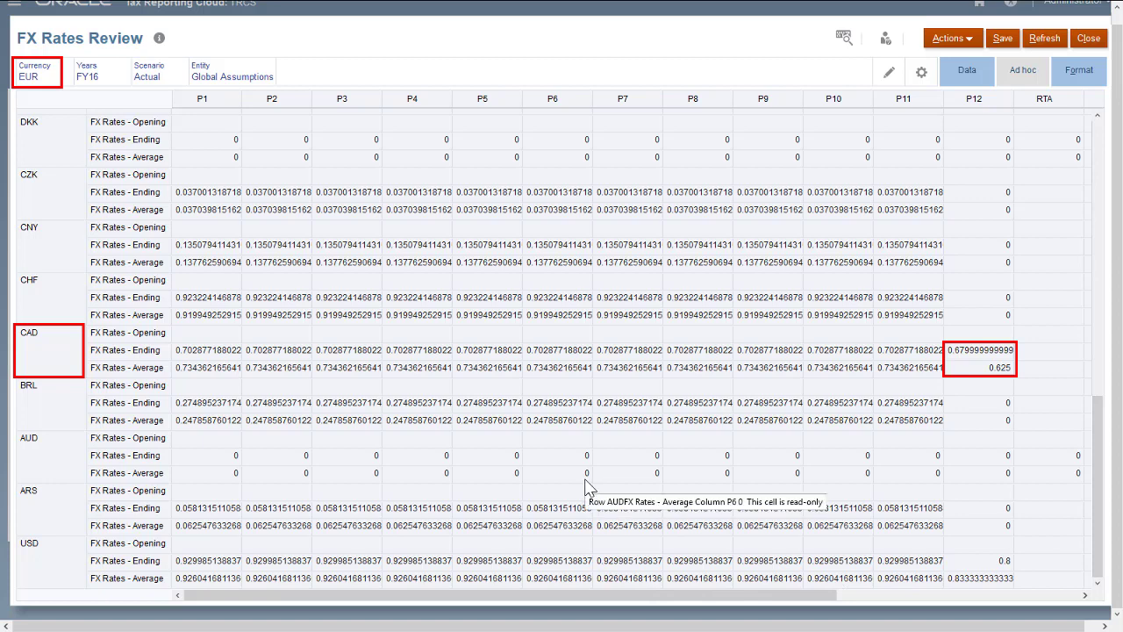
click(1086, 38)
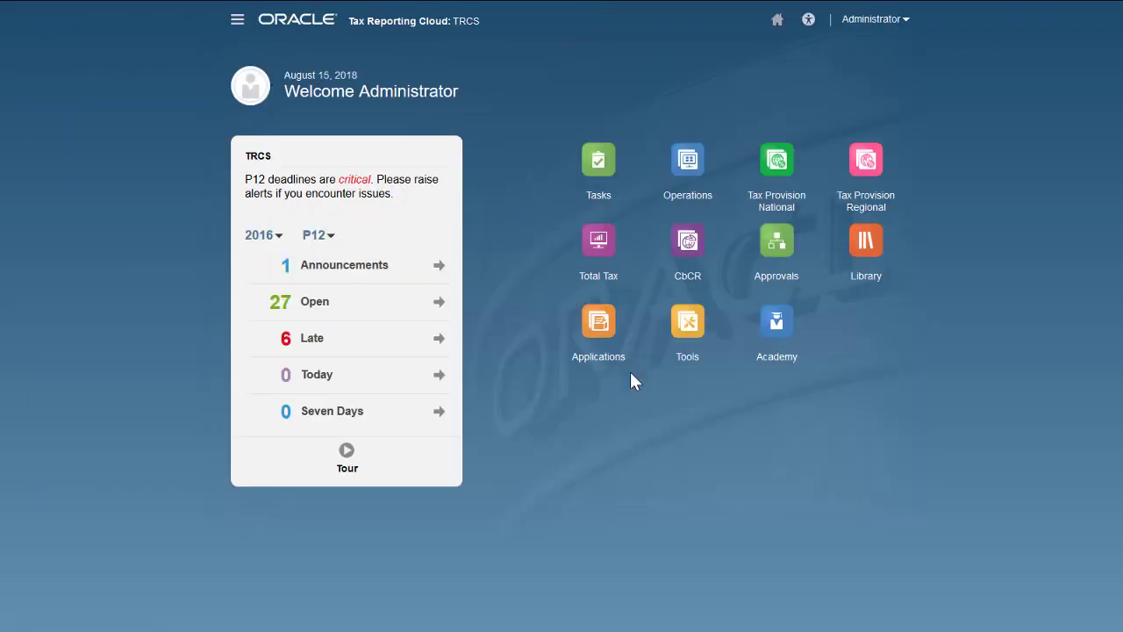
Go to the Rollover task under the Tax Reporting configuration.
click(598, 323)
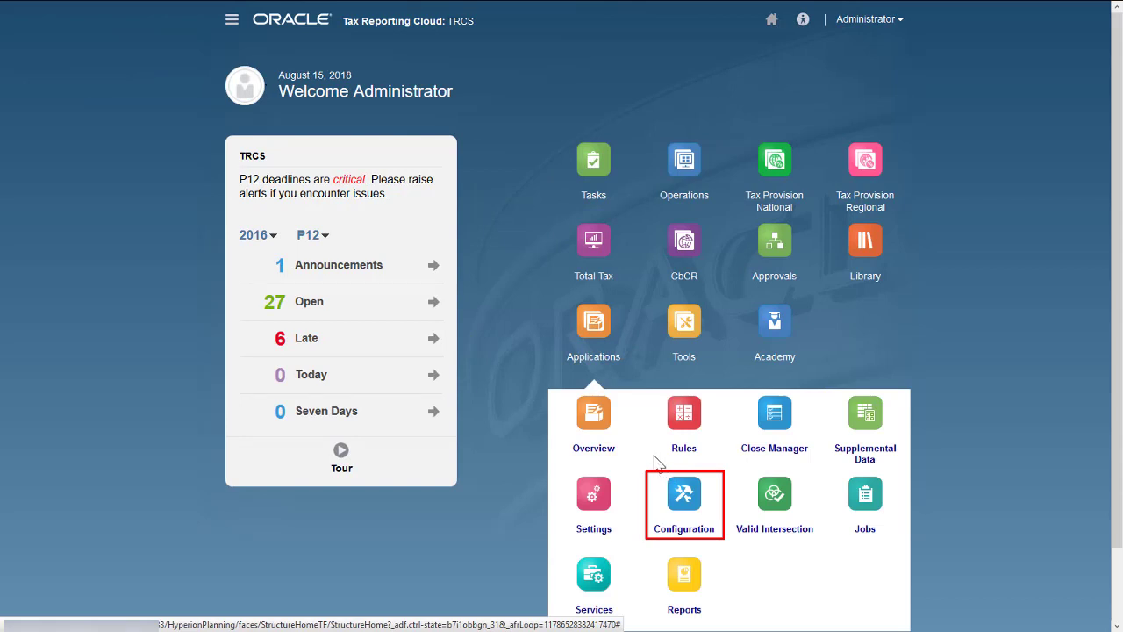
click(647, 484)
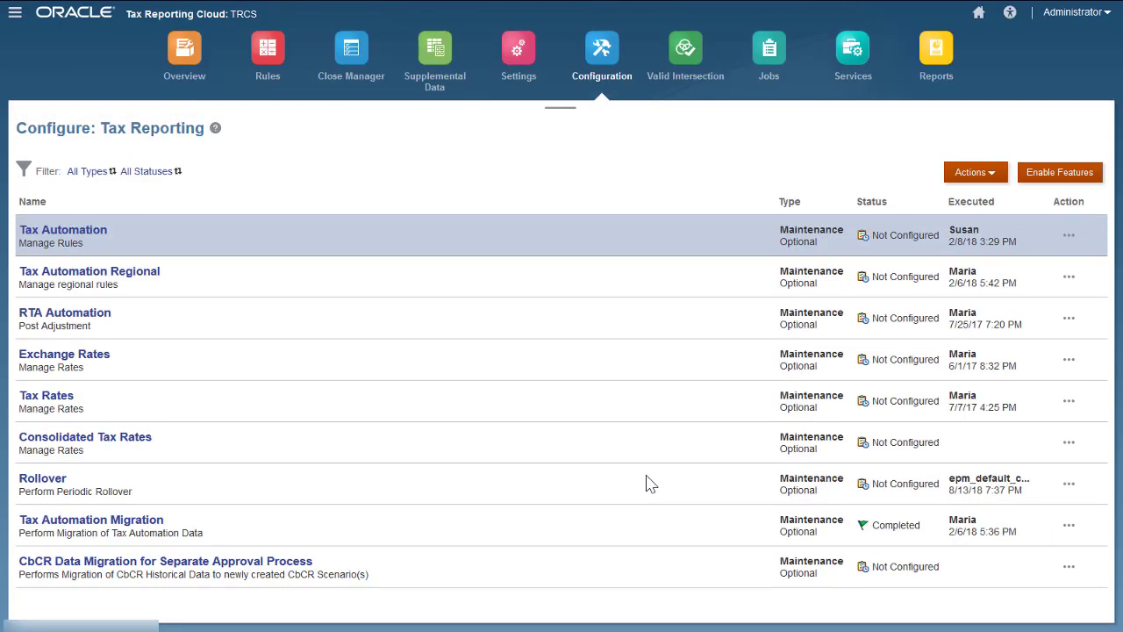
click(44, 480)
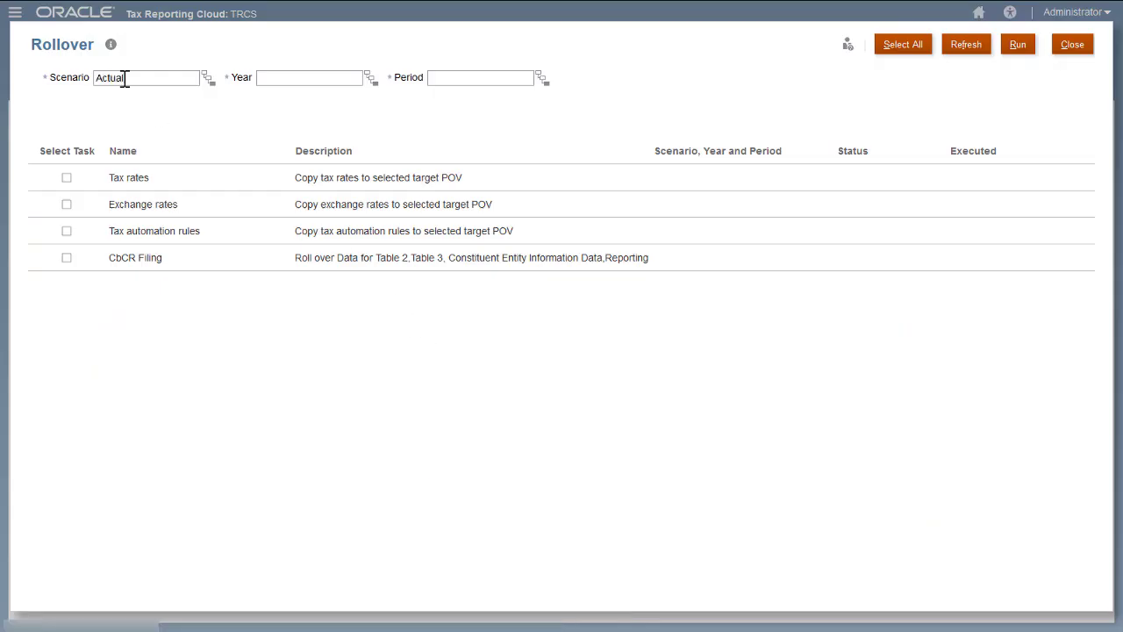
Set the rollover target to FY17 P1, include Exchange rates, and run it.
click(276, 80)
text(FY17)
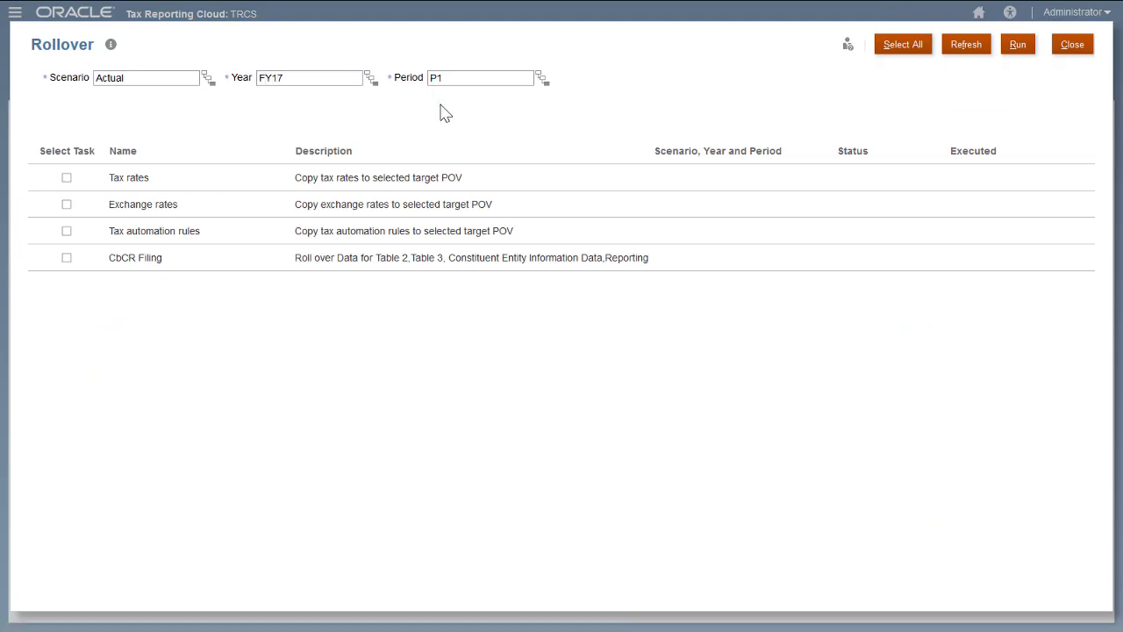
click(67, 205)
click(1021, 46)
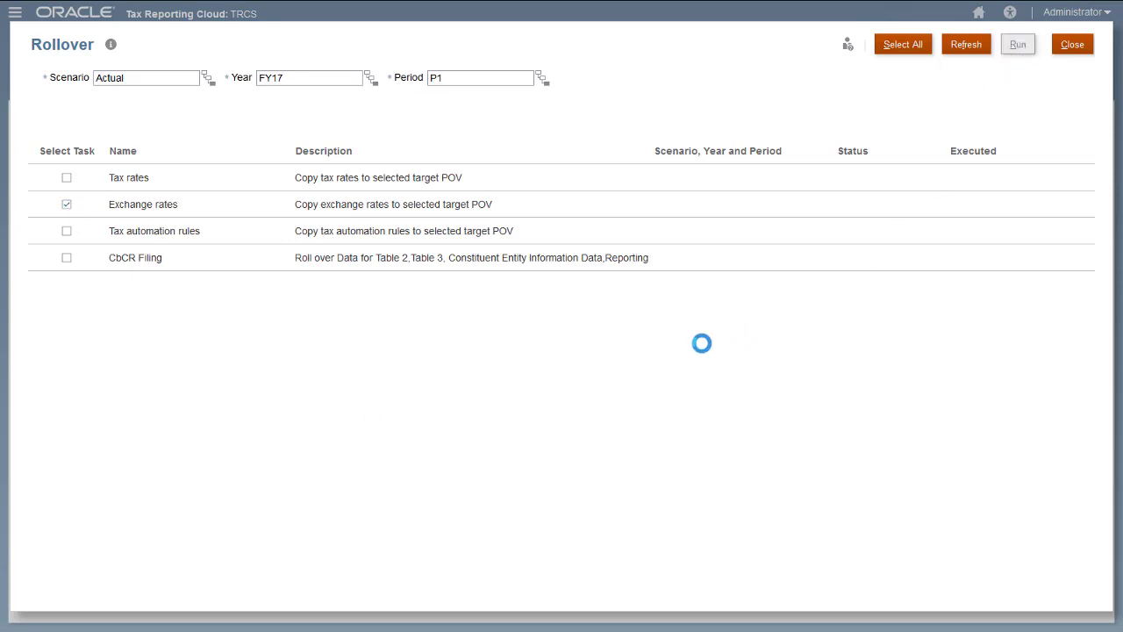